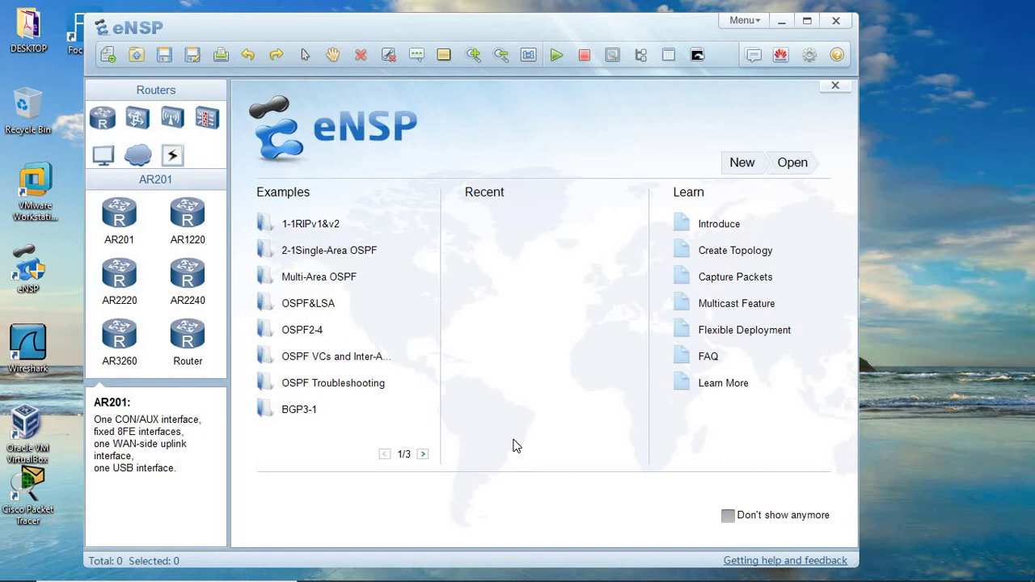
# Browse the Connections, Cloud and End Devices categories, reading the Client and Cellphone descriptions.
pyautogui.click(172, 157)
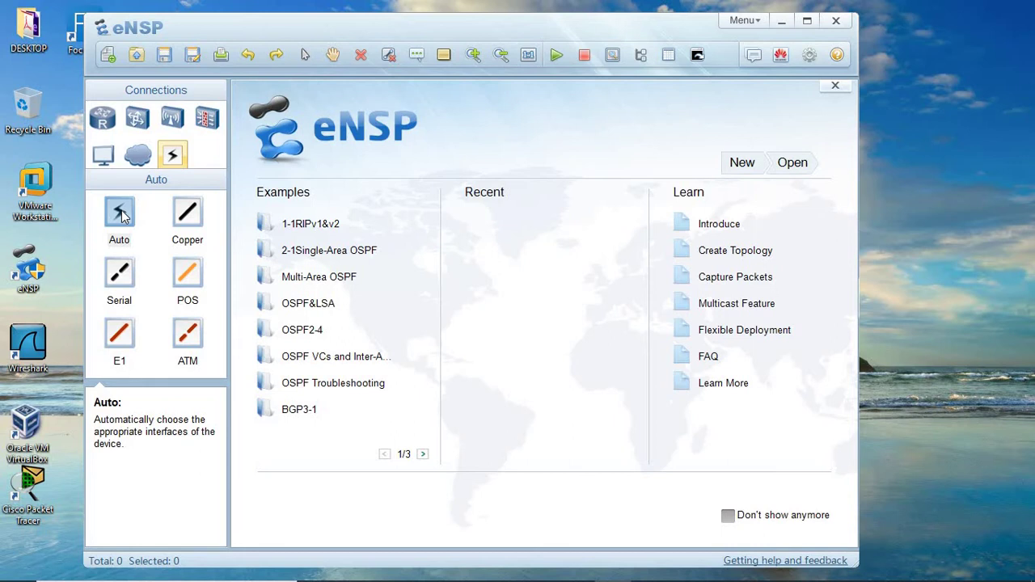
pyautogui.click(138, 155)
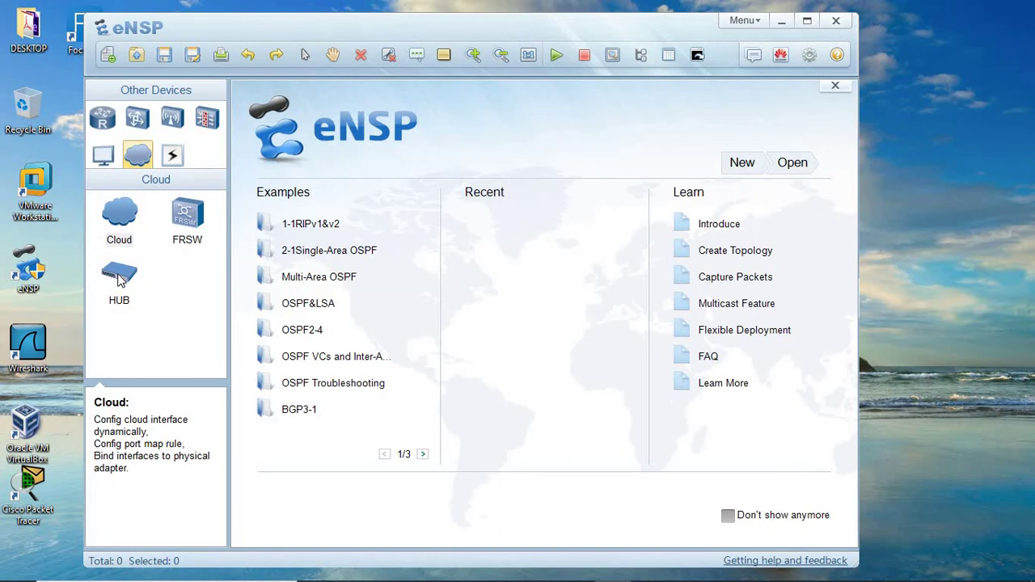
pyautogui.click(103, 157)
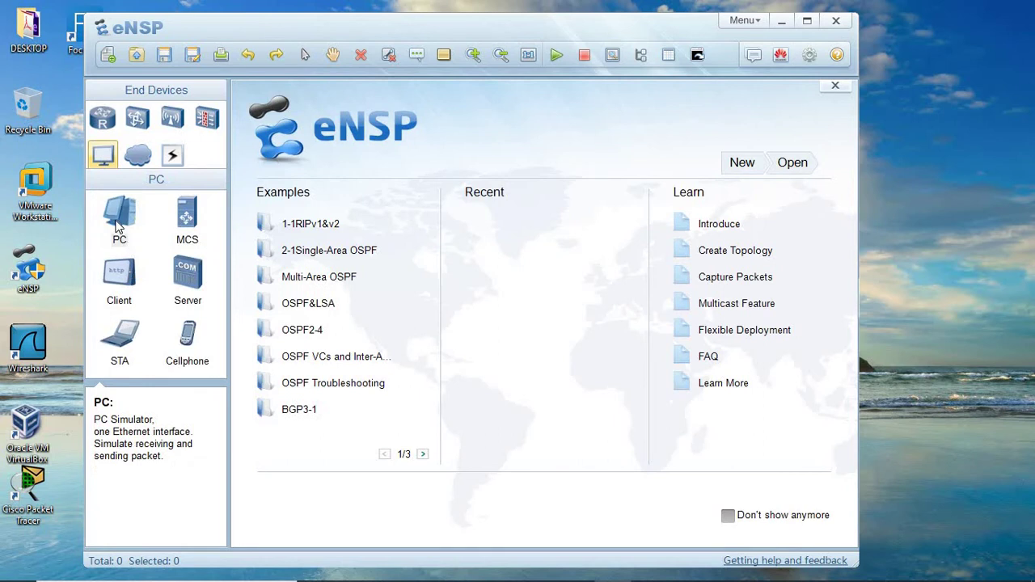
pyautogui.click(112, 285)
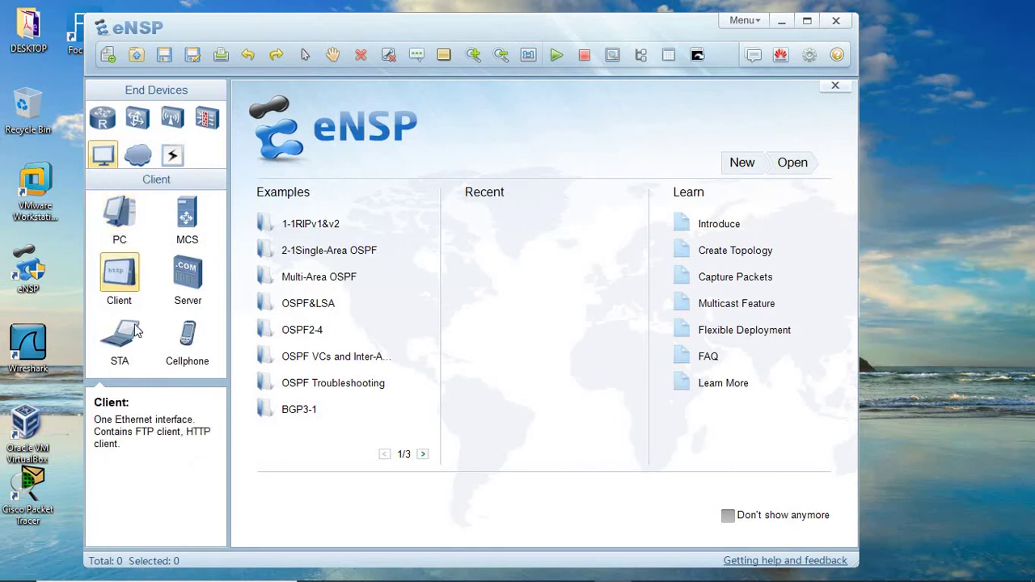
pyautogui.click(185, 344)
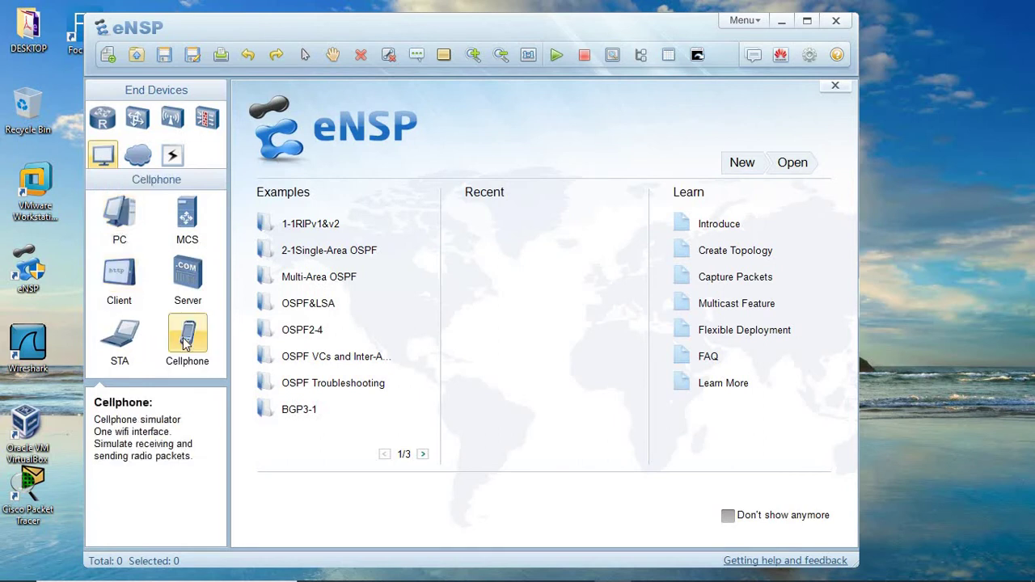
# Browse the FireWall, WLAN, Switch and Router models, then bring up the eNSP Help documentation.
pyautogui.click(206, 118)
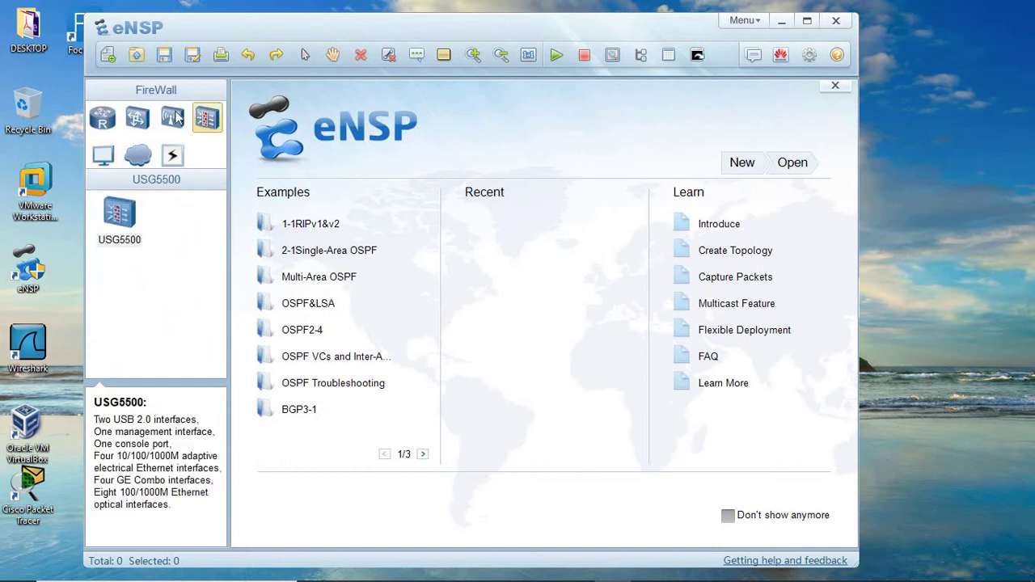
pyautogui.click(174, 119)
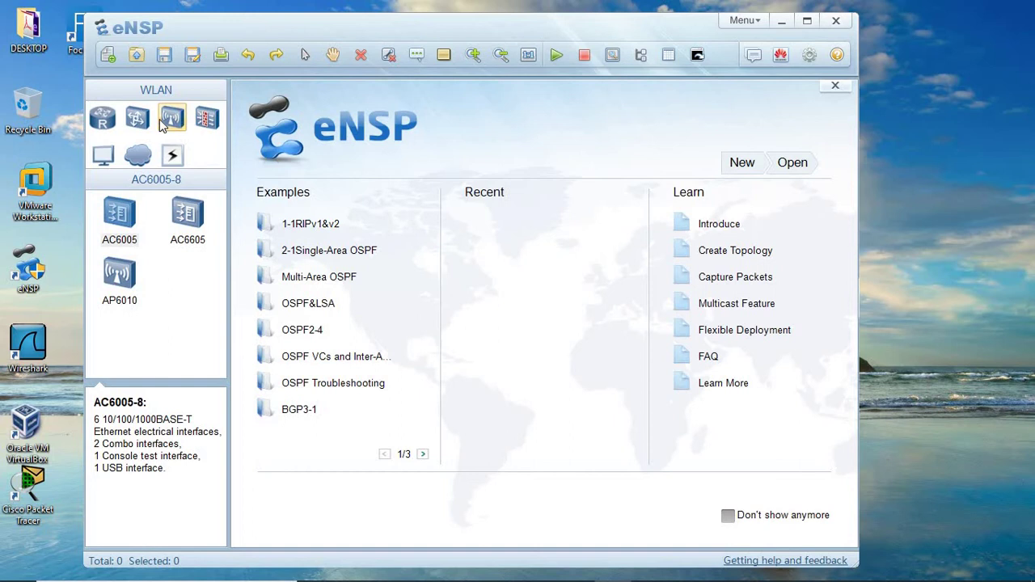
pyautogui.click(138, 119)
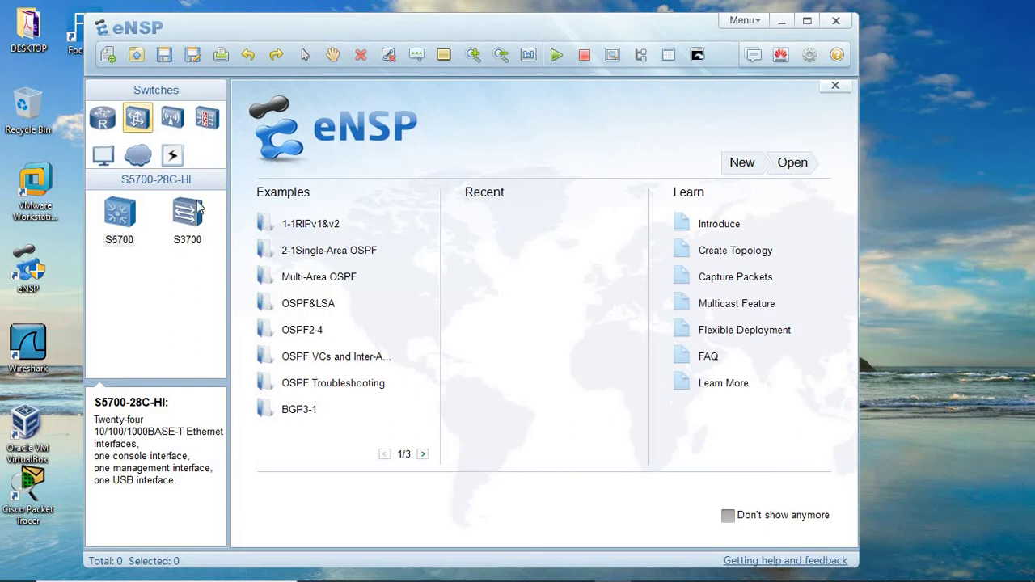
pyautogui.click(106, 122)
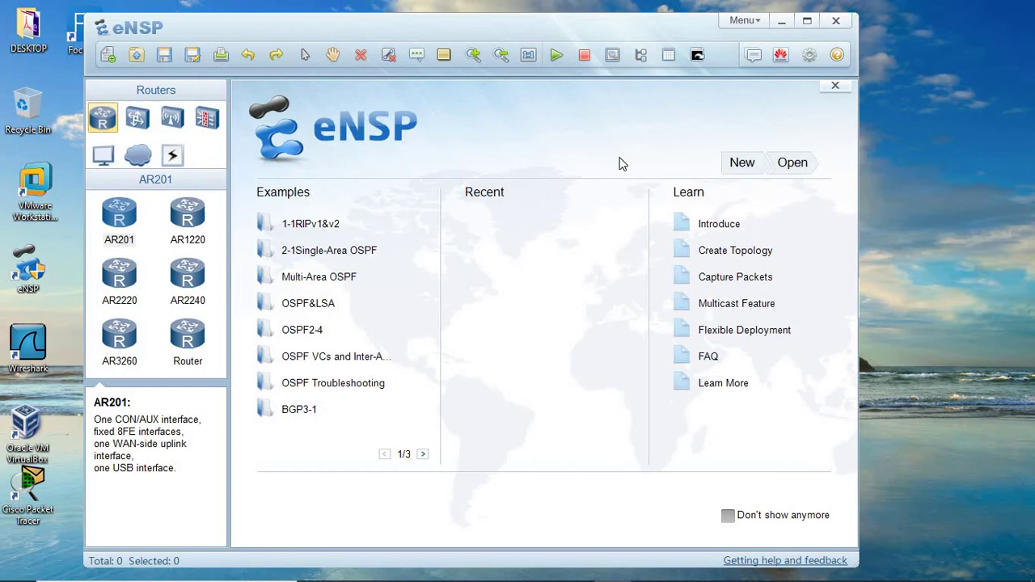
pyautogui.click(839, 55)
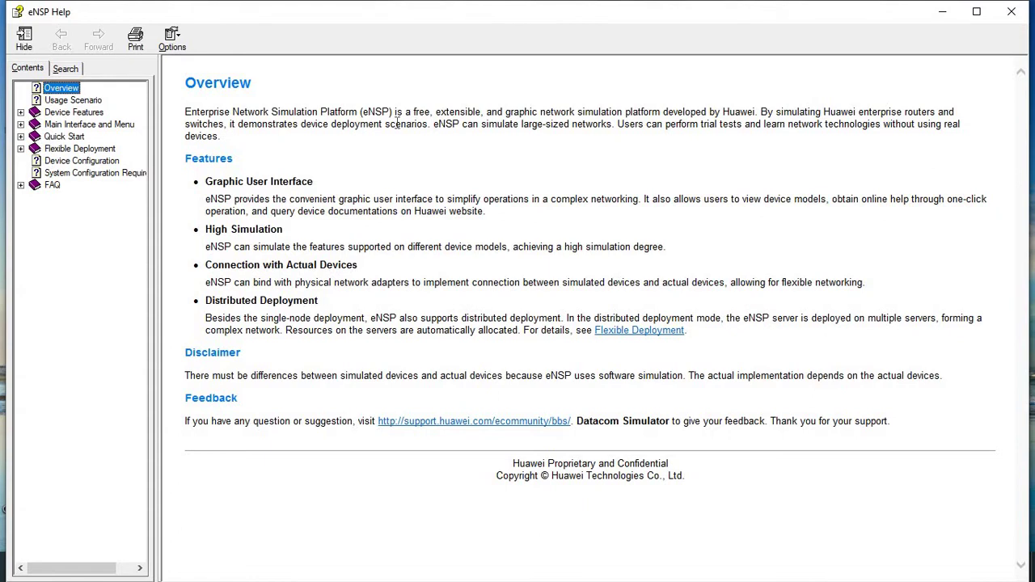
# Open the Device Features help topic and scroll through the Switch feature table.
pyautogui.click(75, 113)
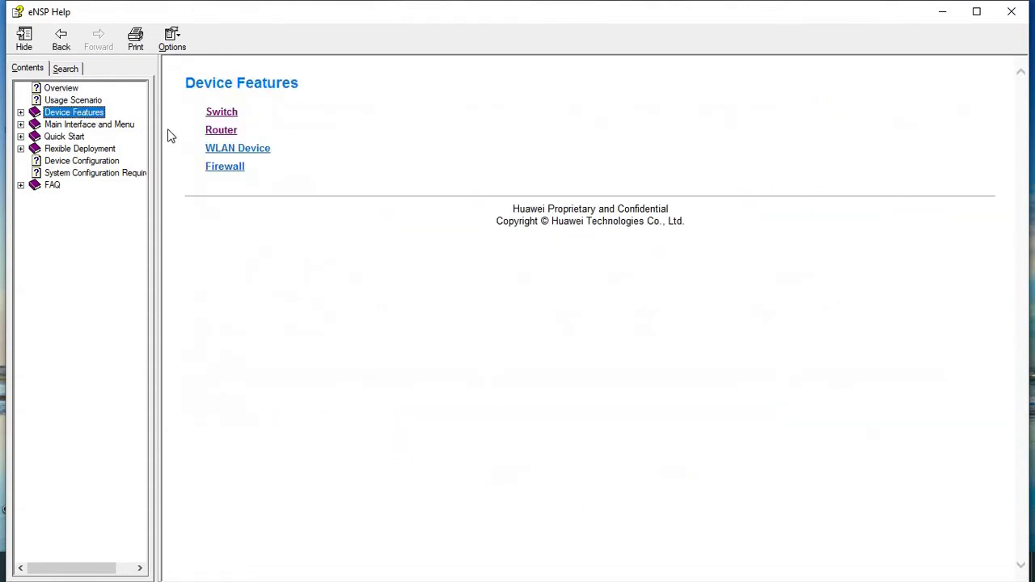
pyautogui.click(220, 113)
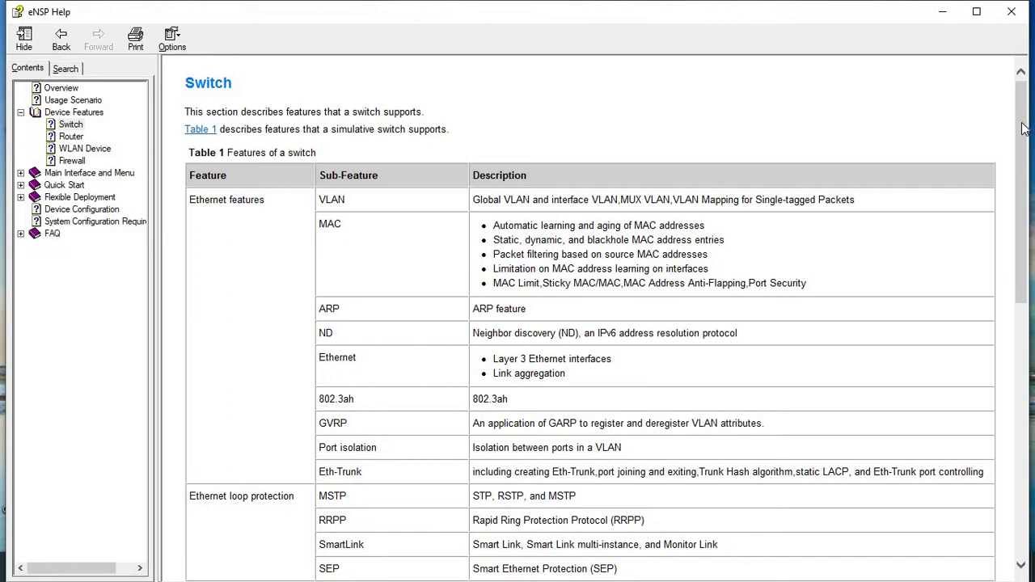
pyautogui.moveTo(1023, 129); pyautogui.dragTo(990, 376)
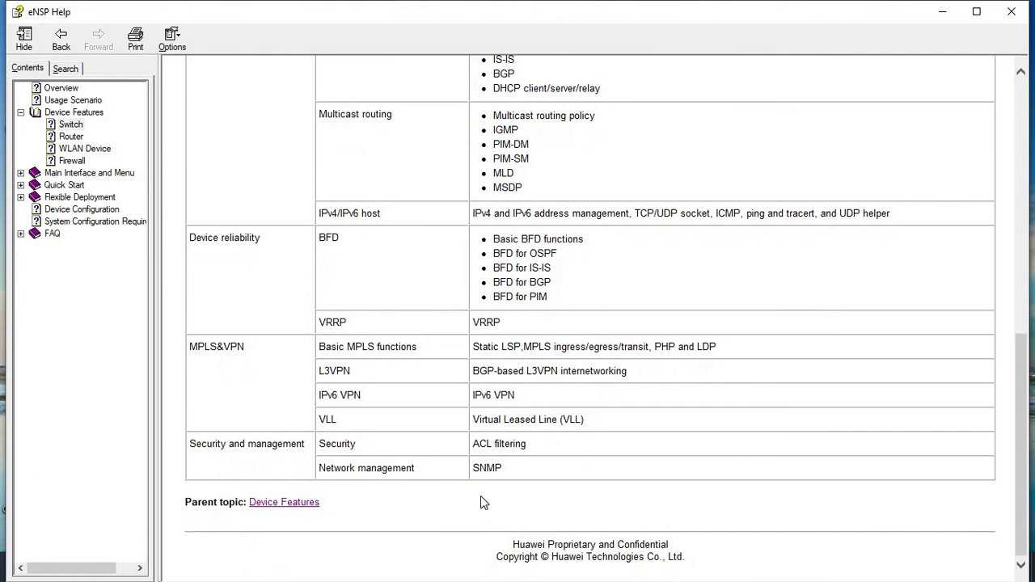
# Read through the Router feature table, then go to the Main Interface and Menu topic.
pyautogui.click(71, 137)
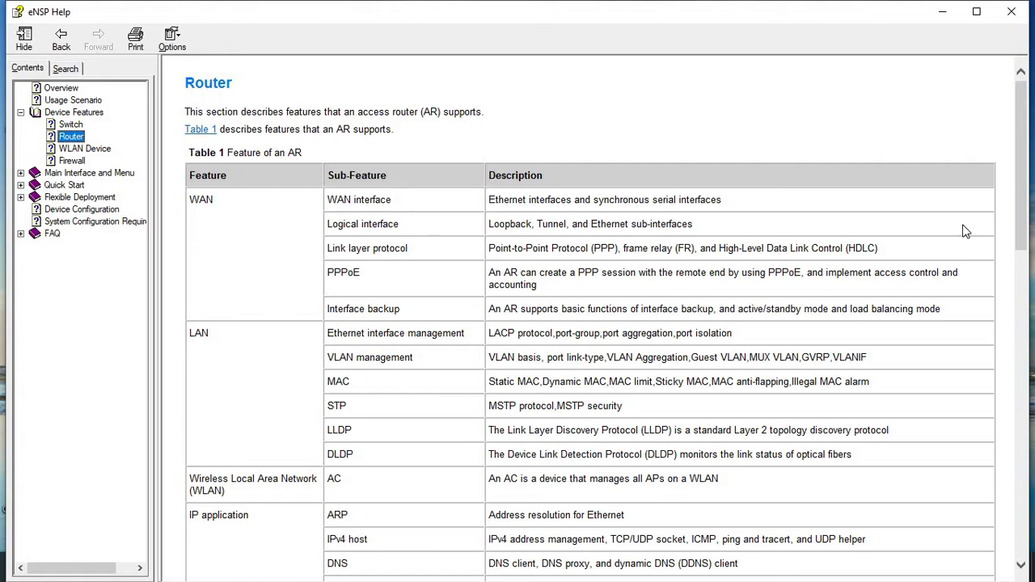
pyautogui.keyDown('ctrl'); pyautogui.scroll(2, 963, 231); pyautogui.keyUp('ctrl')
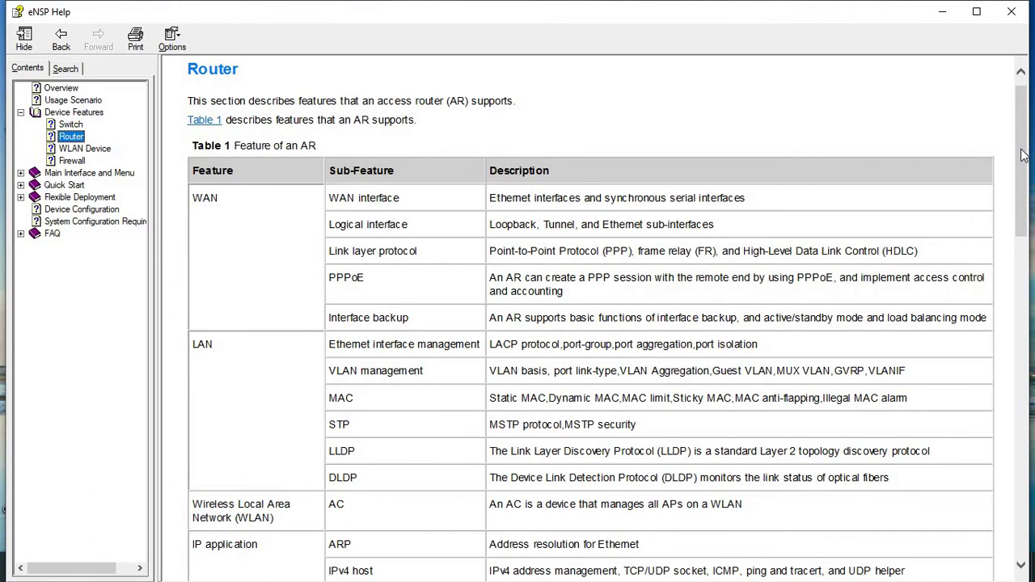
pyautogui.moveTo(1023, 155); pyautogui.dragTo(1024, 274)
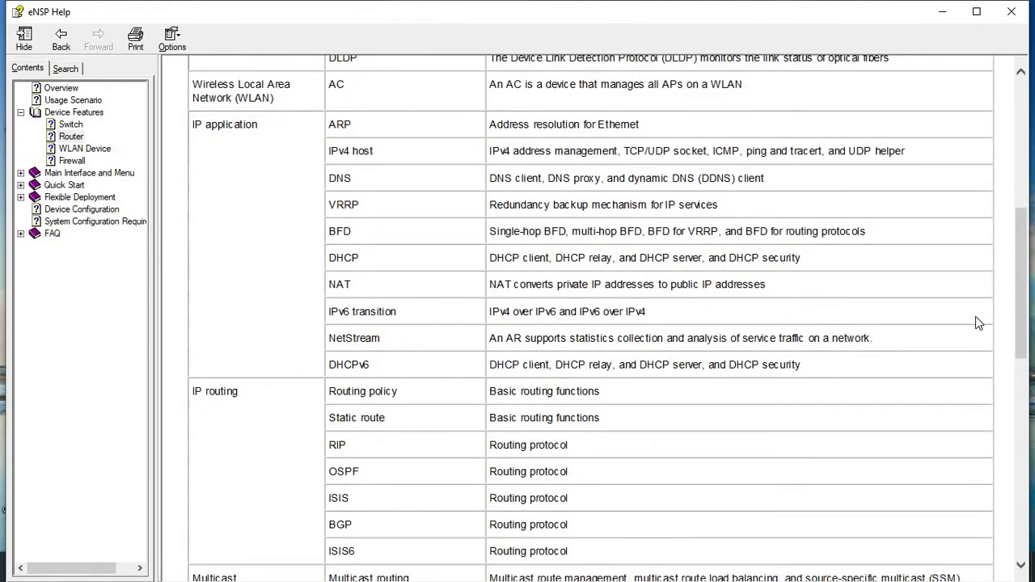
pyautogui.moveTo(1024, 287); pyautogui.dragTo(1023, 506)
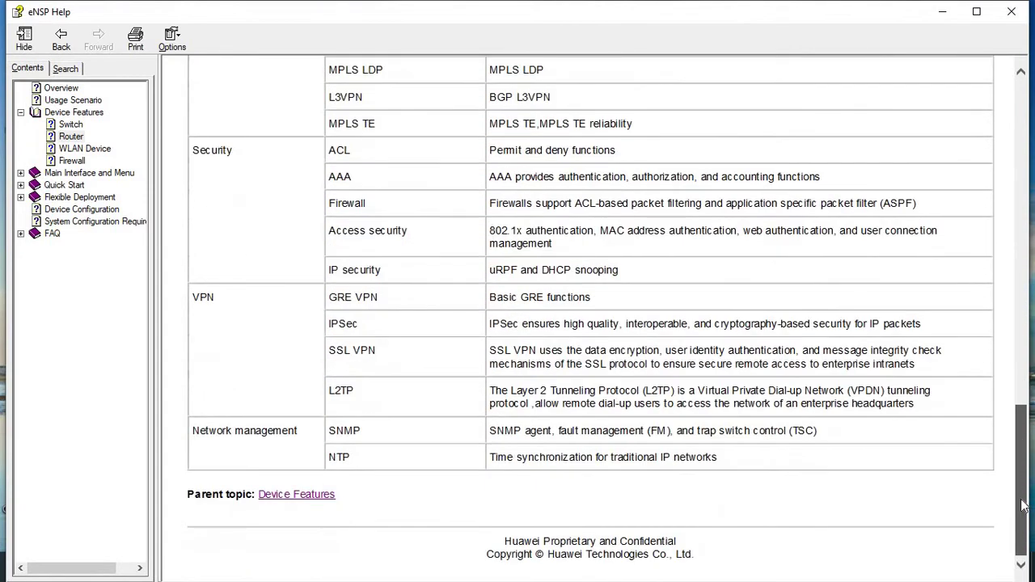
pyautogui.click(88, 175)
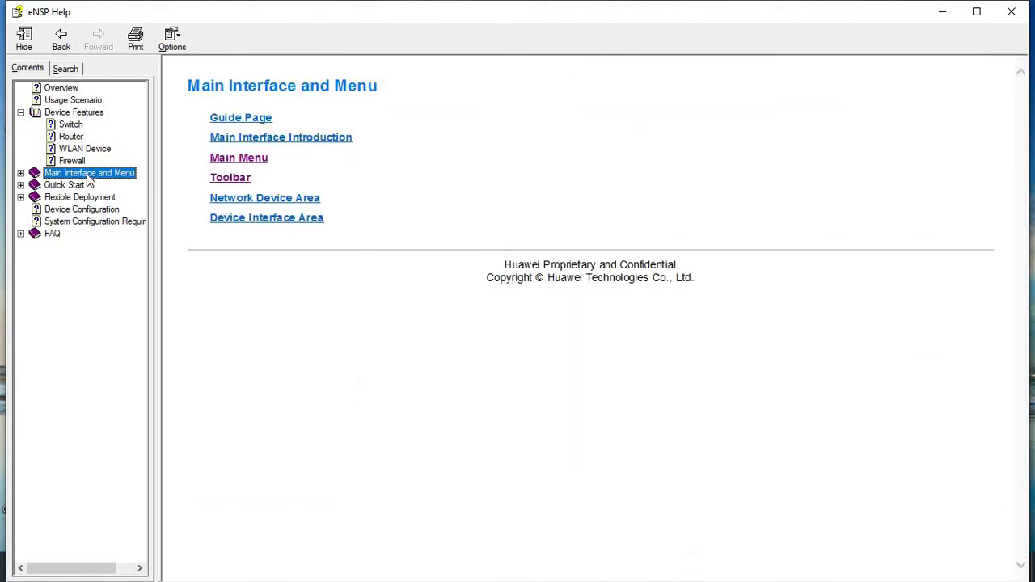
# View the Toolbar help page, enlarging the Create topology image, and scroll to the table's end.
pyautogui.click(228, 180)
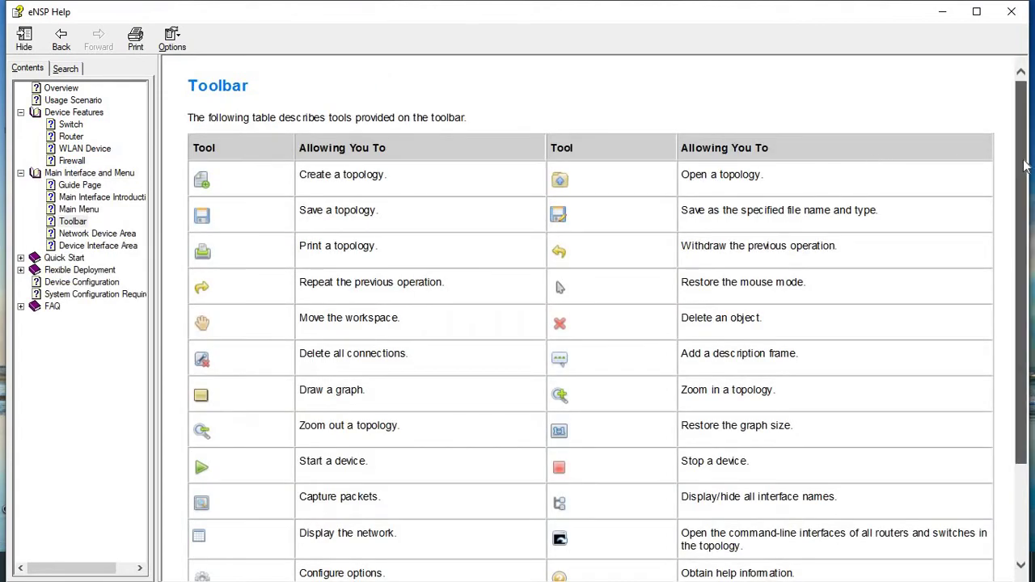
pyautogui.scroll(-1, 1025, 172)
pyautogui.scroll(1, 1025, 172)
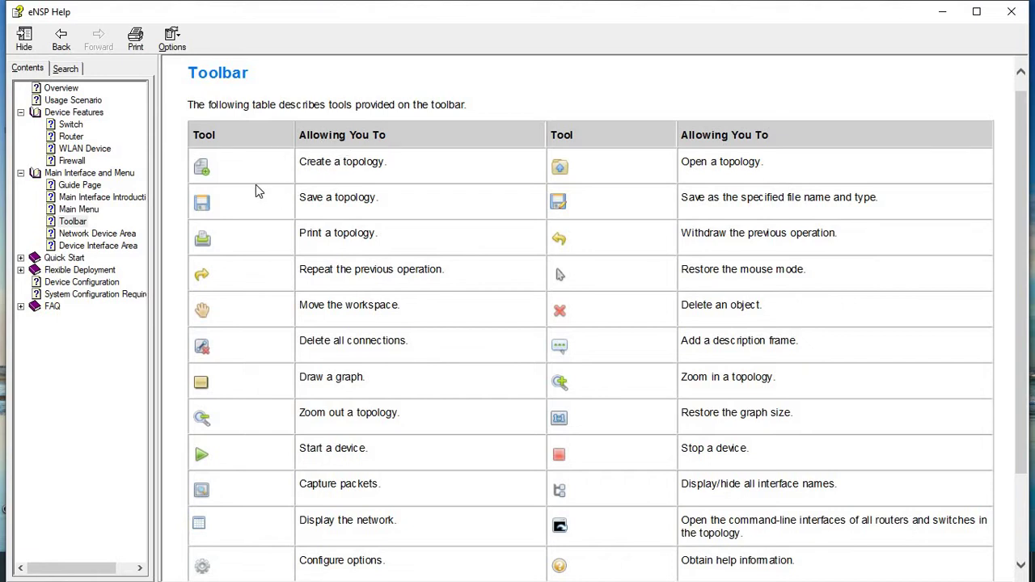
pyautogui.click(202, 172)
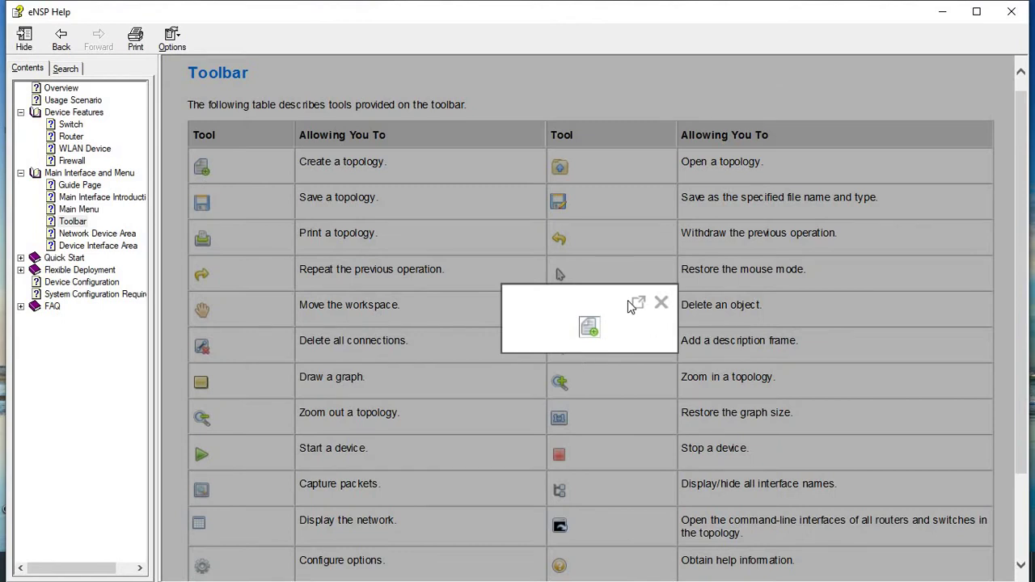
pyautogui.click(660, 303)
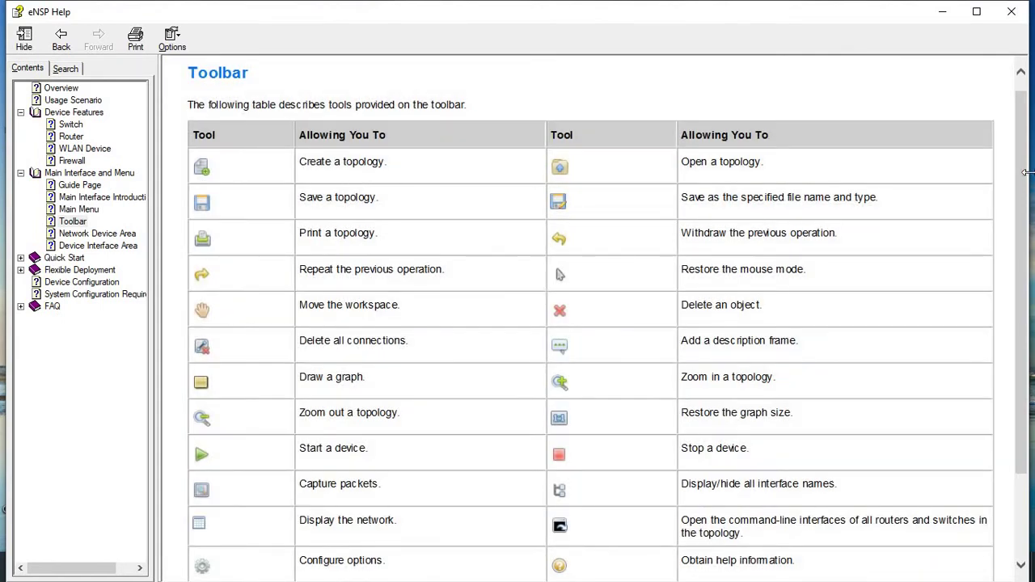
pyautogui.scroll(-1, 747, 241)
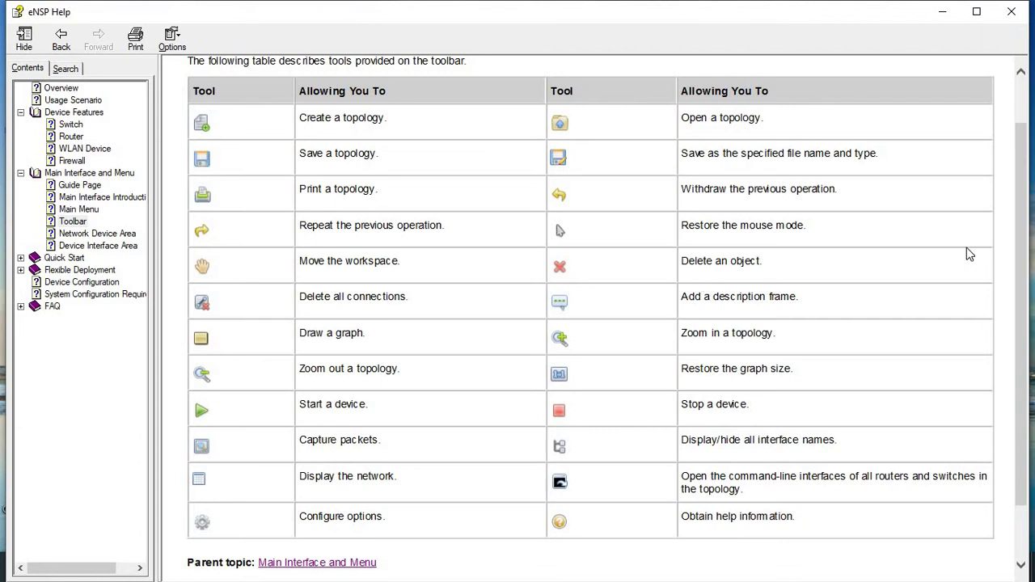
pyautogui.scroll(-2, 1024, 243)
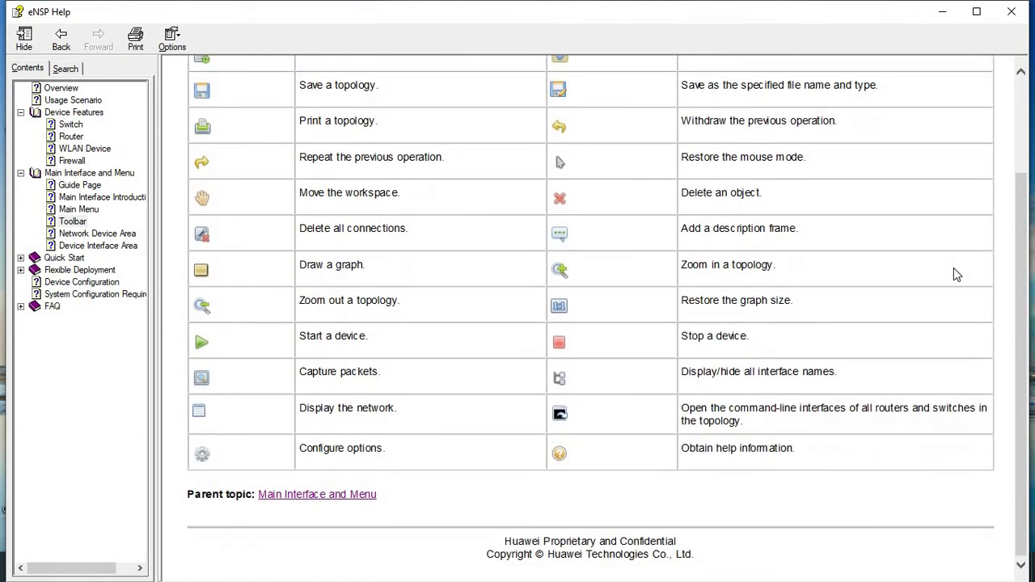
# Close the help and start a new topology with two PCs, CLIENT1 and CLIENT2, side by side.
pyautogui.click(1012, 11)
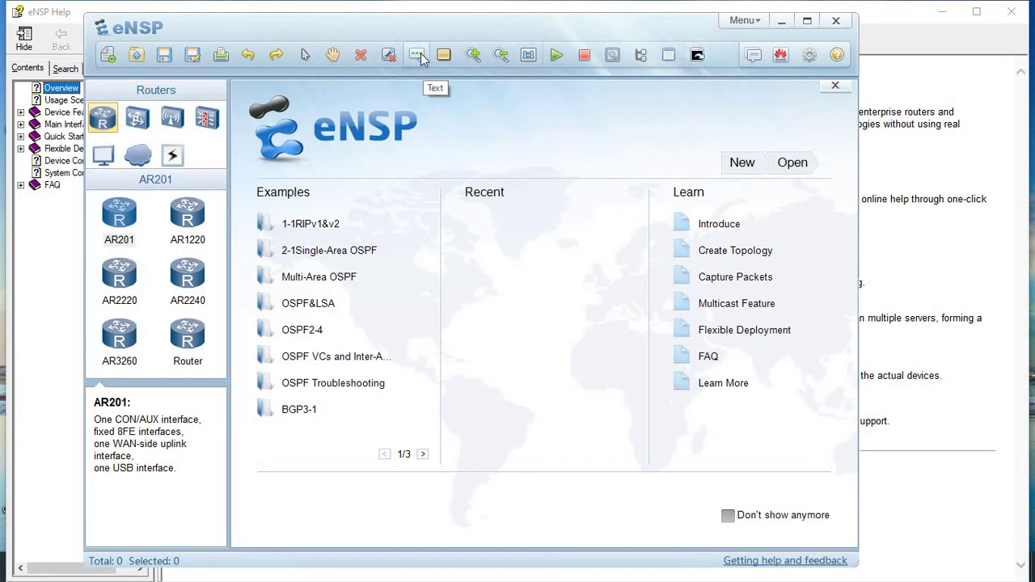
pyautogui.click(107, 55)
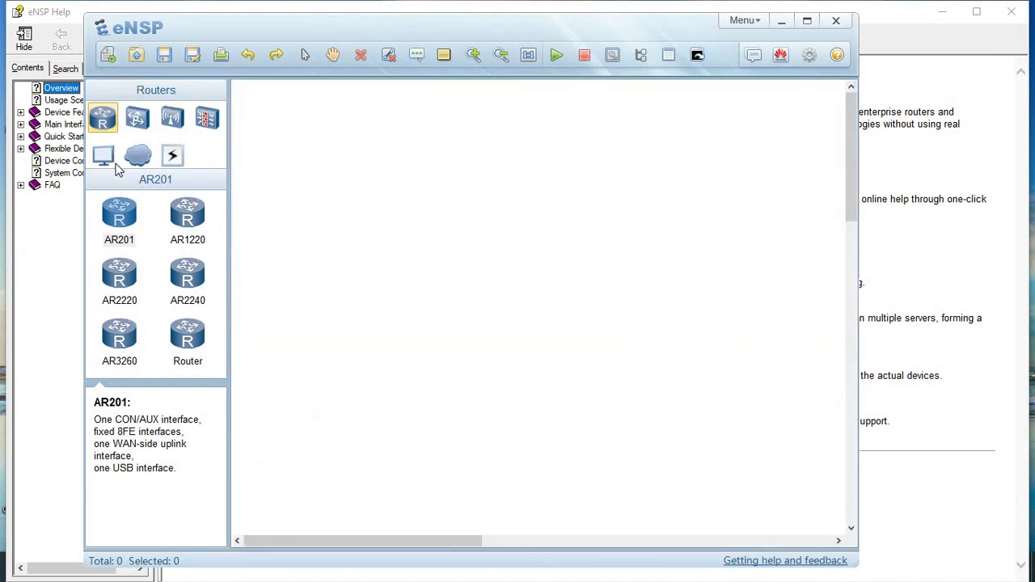
pyautogui.click(108, 158)
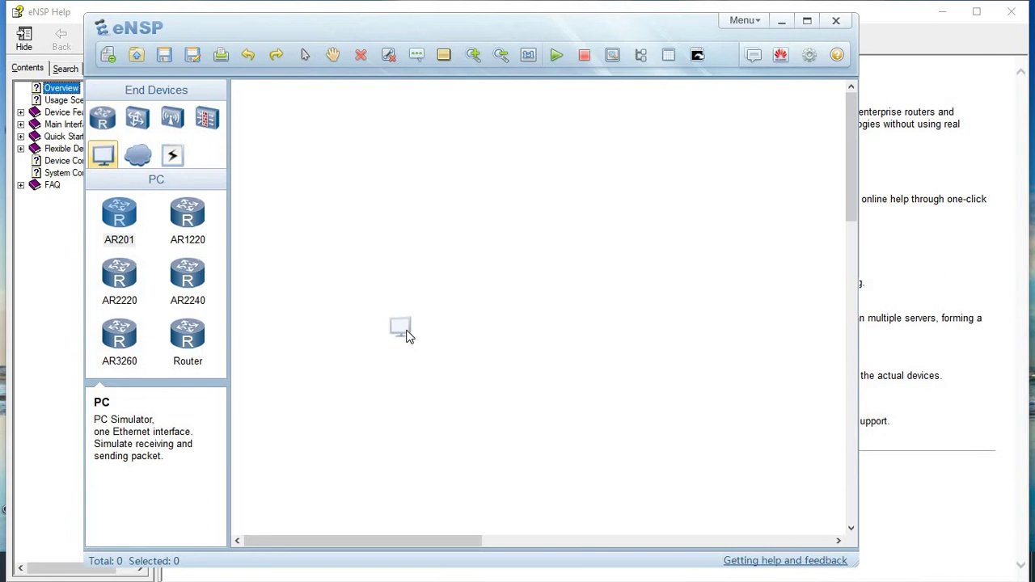
pyautogui.click(407, 336)
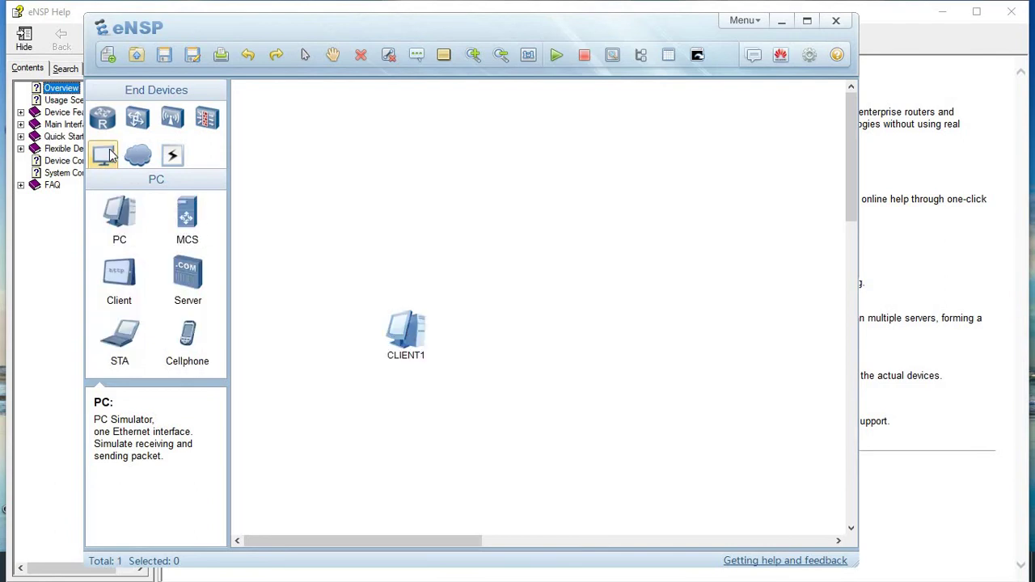
pyautogui.click(111, 156)
pyautogui.click(581, 340)
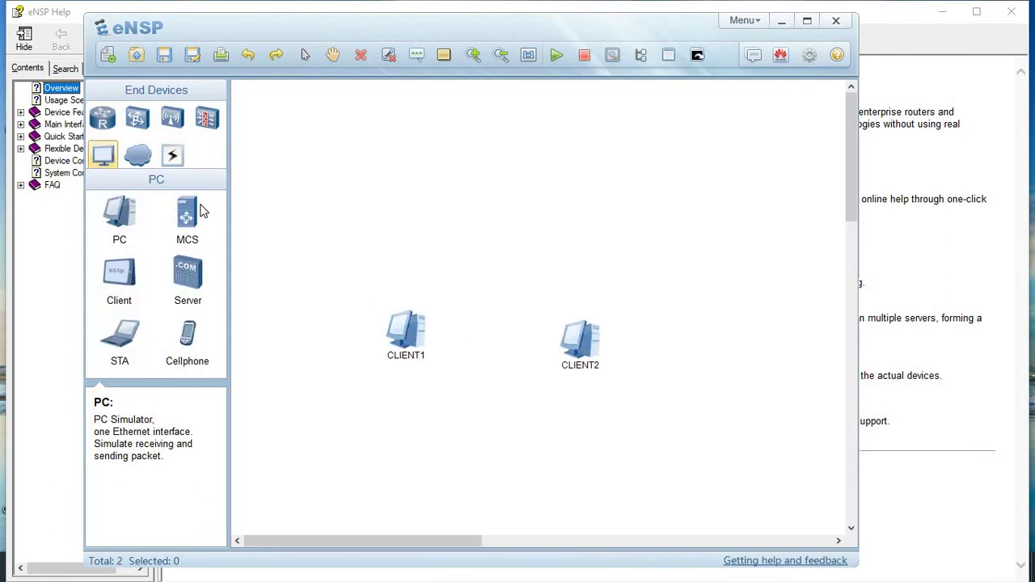
# Add an S5700 switch LSW1 above the clients and a generic Router R1 near the top.
pyautogui.click(138, 120)
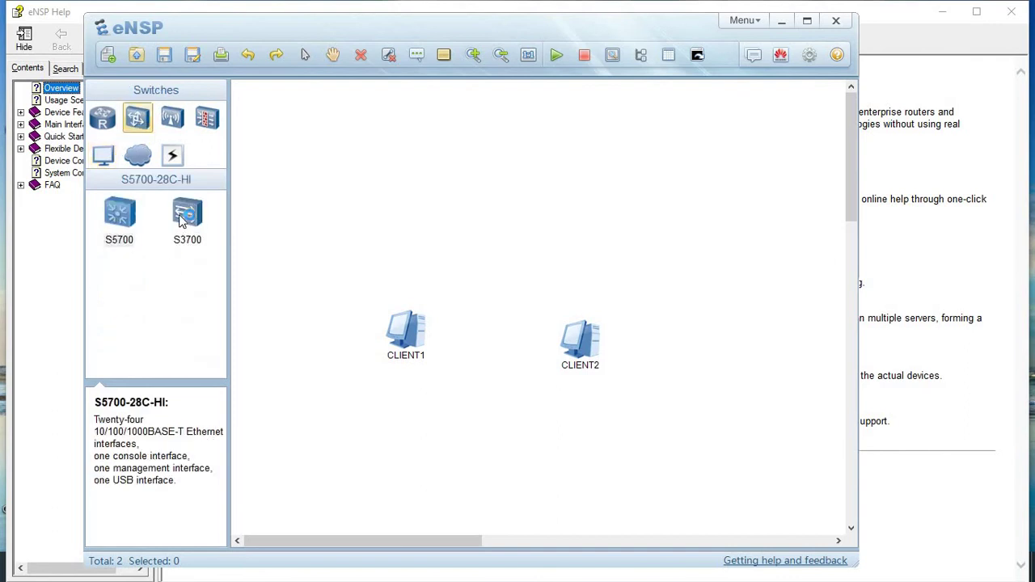
pyautogui.click(117, 214)
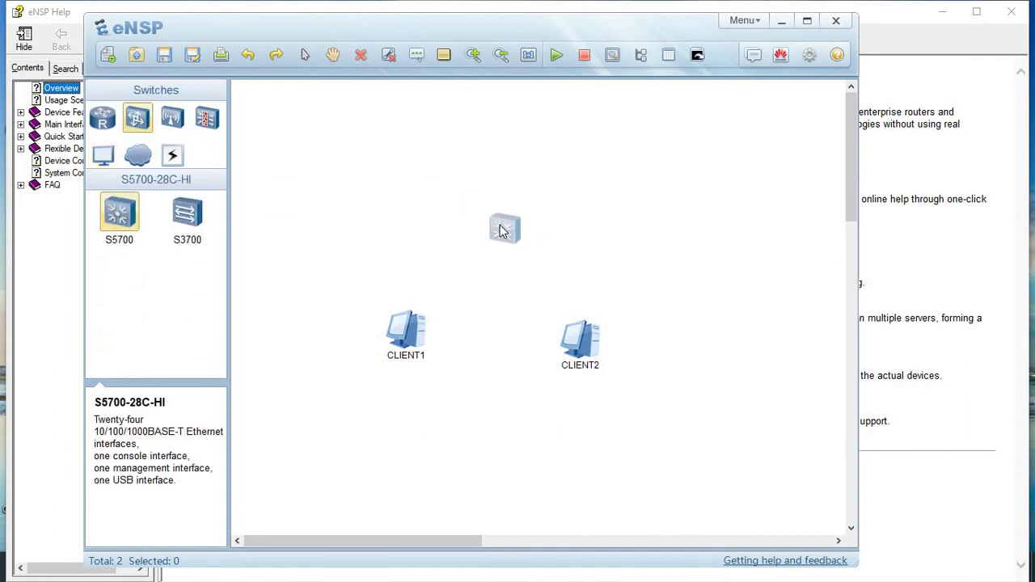
pyautogui.click(498, 227)
pyautogui.click(110, 119)
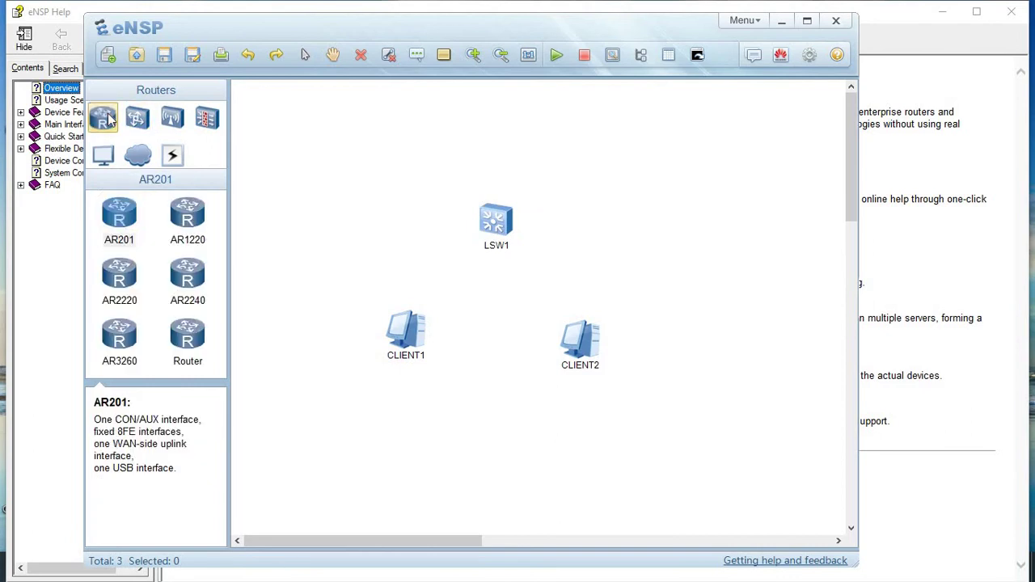
pyautogui.click(189, 344)
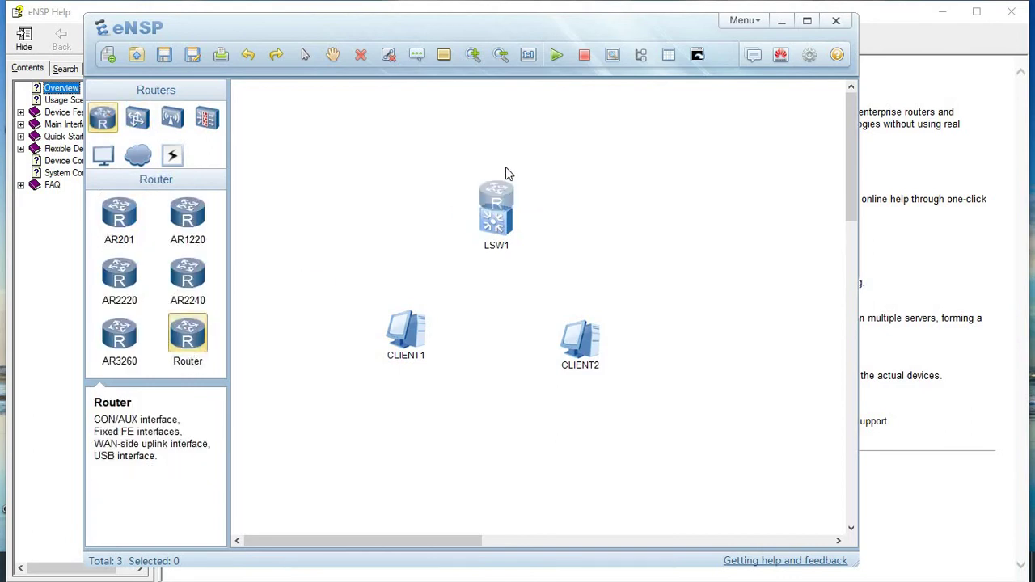
pyautogui.click(502, 103)
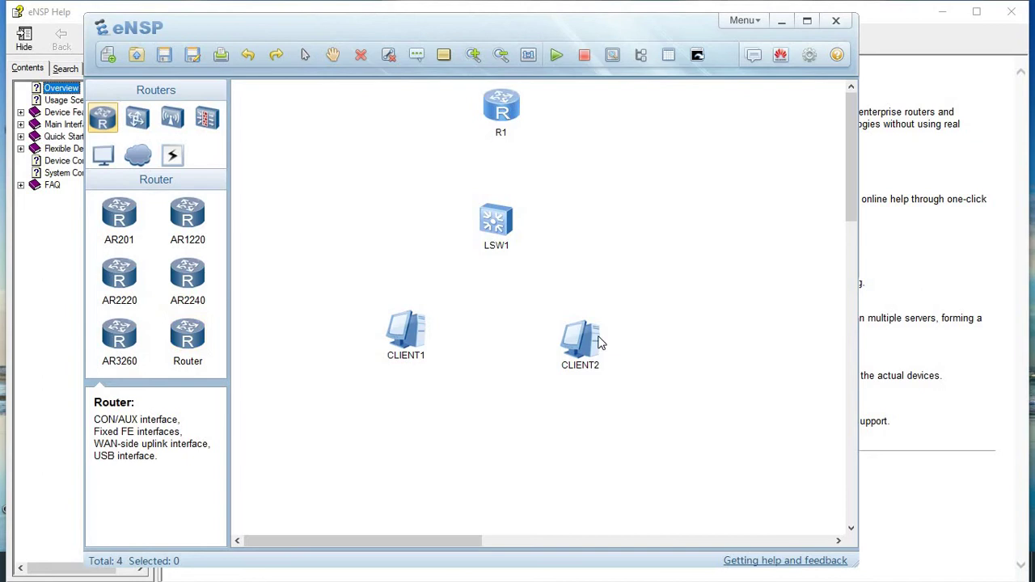
pyautogui.moveTo(588, 346); pyautogui.dragTo(605, 345)
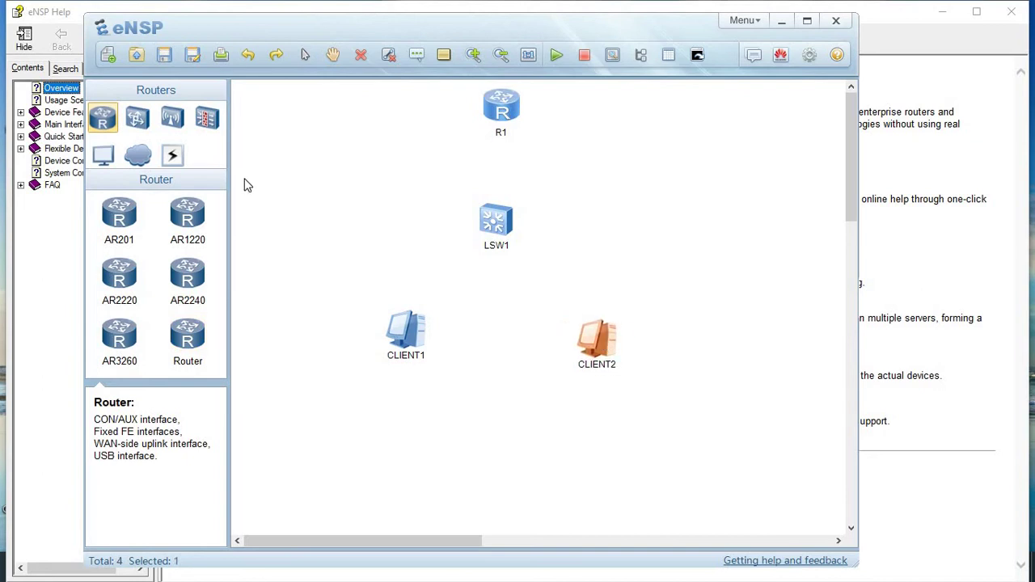
pyautogui.click(168, 164)
# Use Auto cables to link CLIENT1 and CLIENT2 to LSW1, and LSW1 to R1.
pyautogui.click(127, 226)
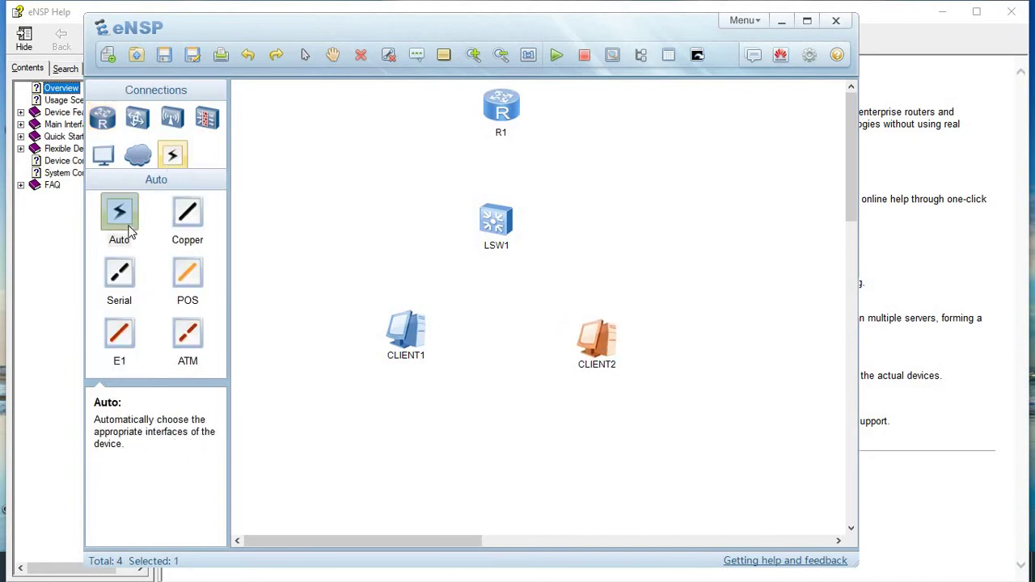
pyautogui.click(396, 332)
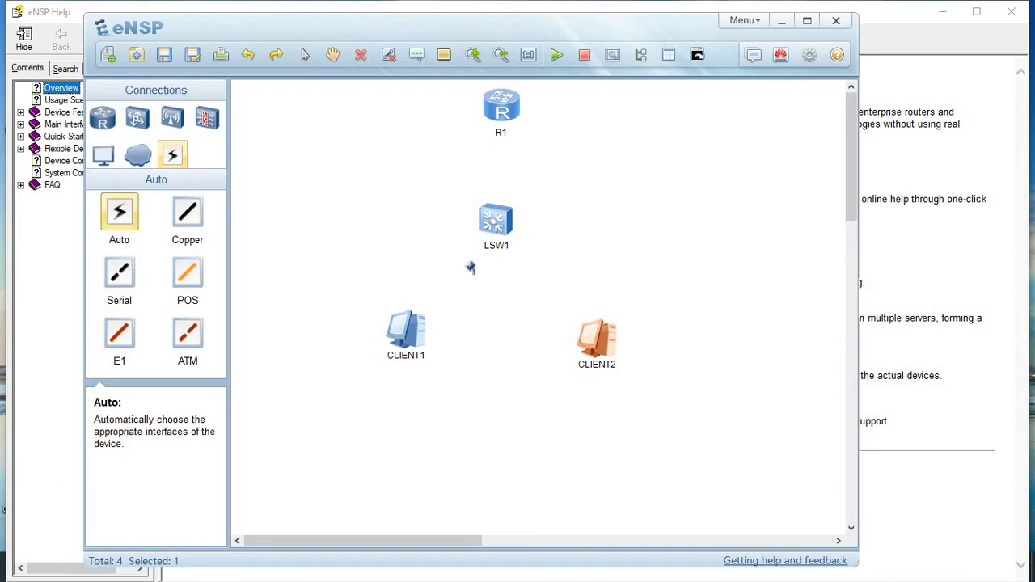
pyautogui.click(490, 228)
pyautogui.click(596, 342)
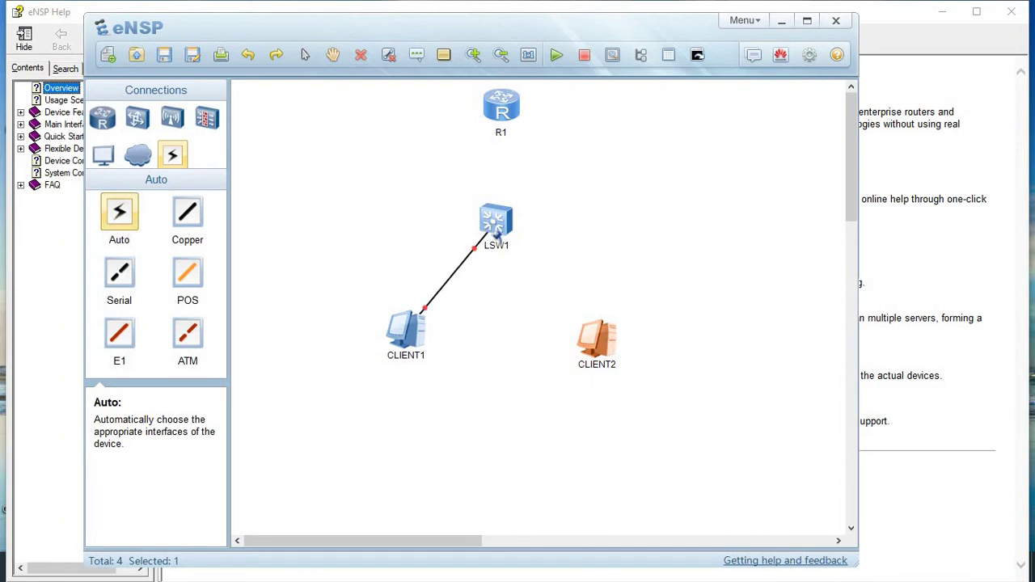
pyautogui.click(498, 226)
pyautogui.click(502, 224)
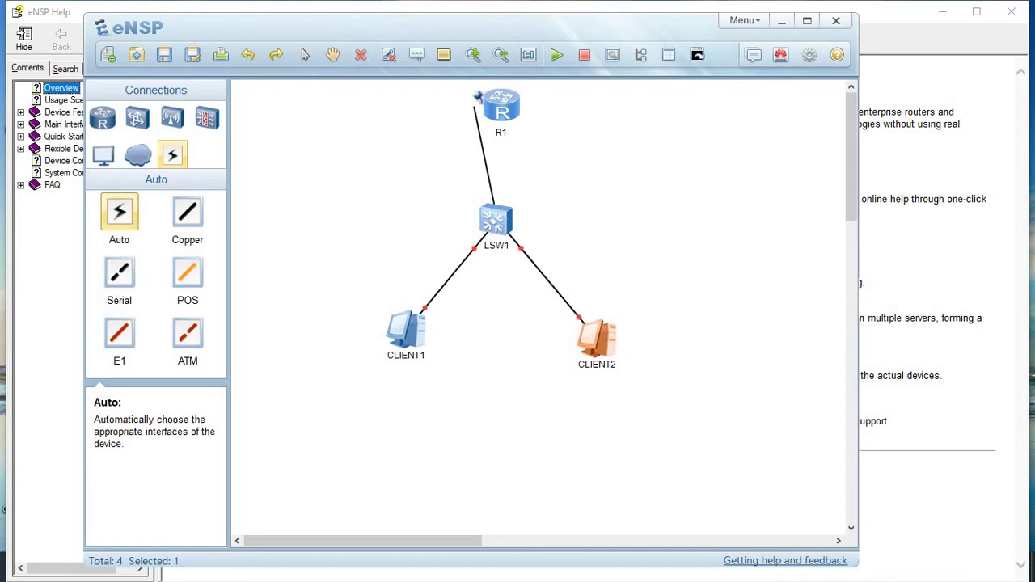
pyautogui.click(502, 104)
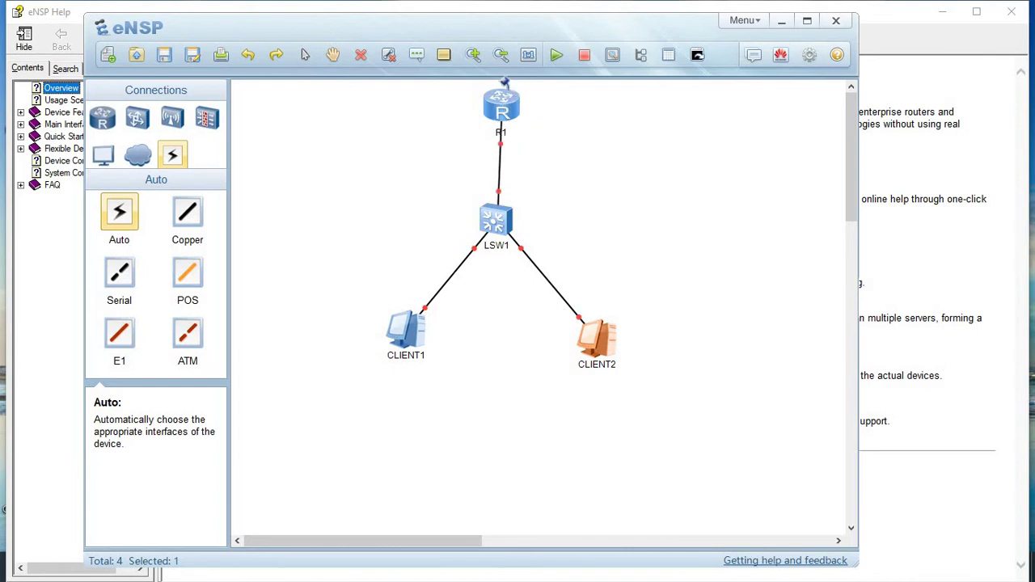
pyautogui.click(306, 53)
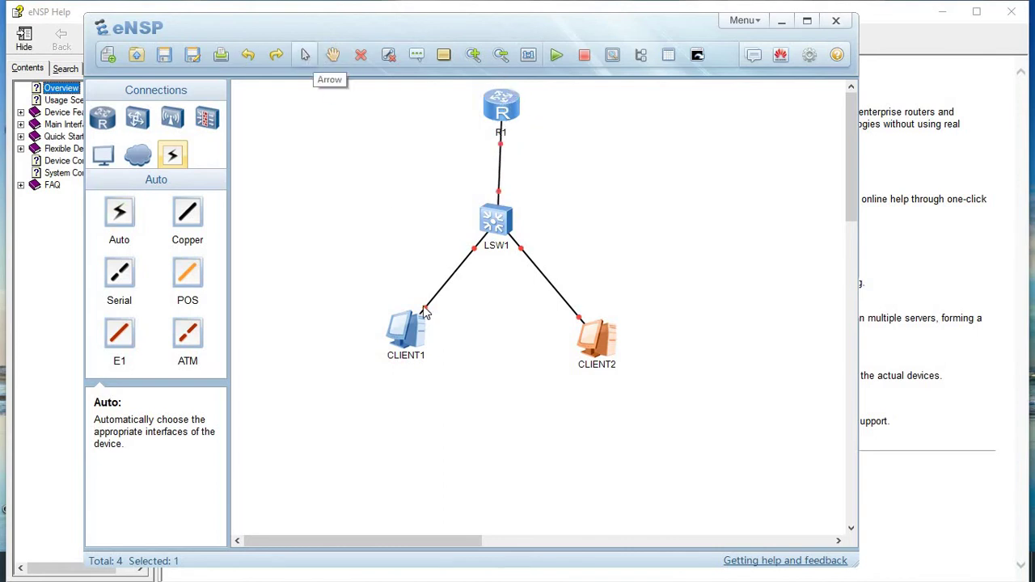
pyautogui.moveTo(414, 332); pyautogui.dragTo(411, 334)
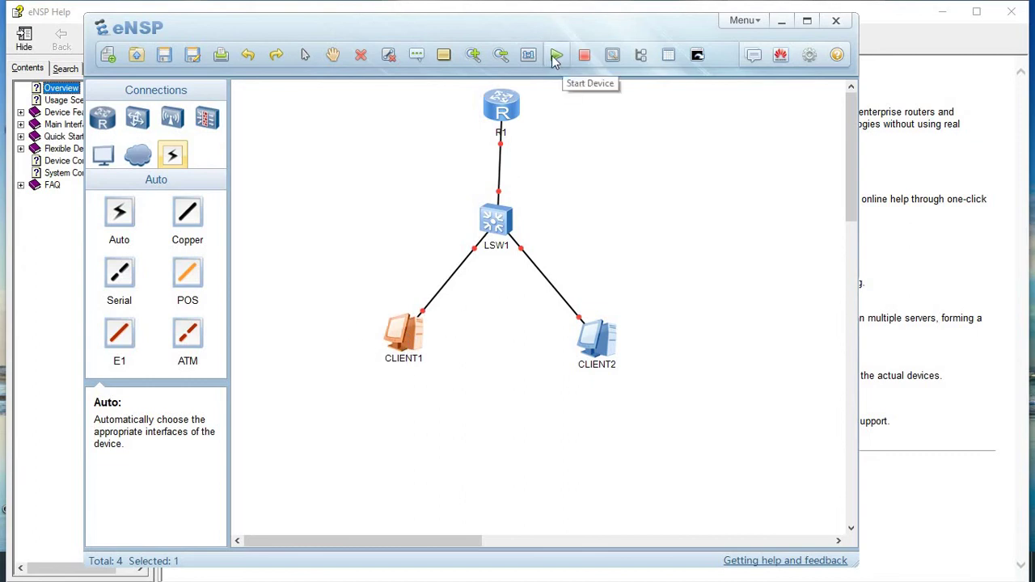
# Select CLIENT2 and LSW1 and start the devices, bringing LSW1 up to 100%.
pyautogui.click(598, 356)
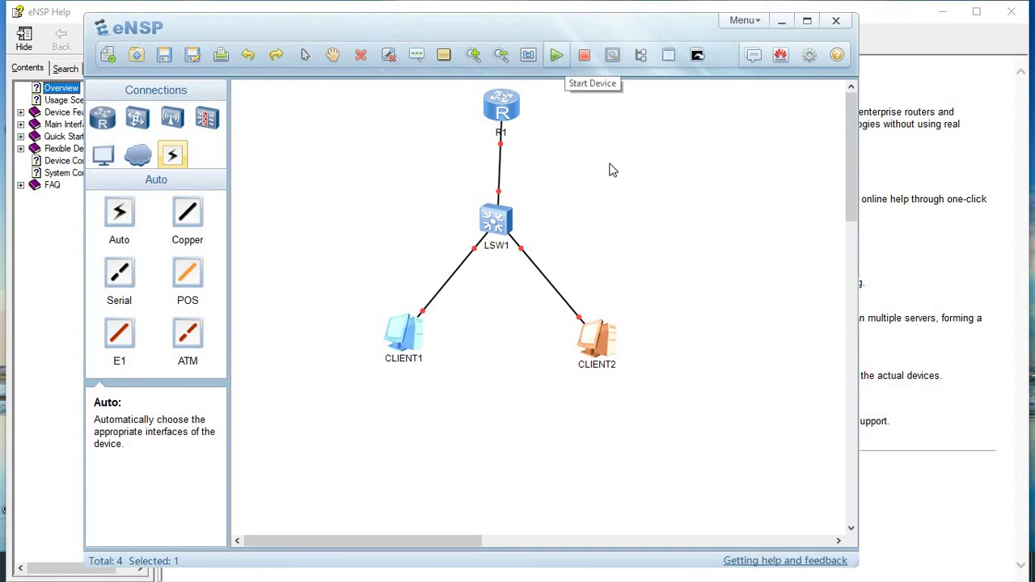
pyautogui.click(500, 222)
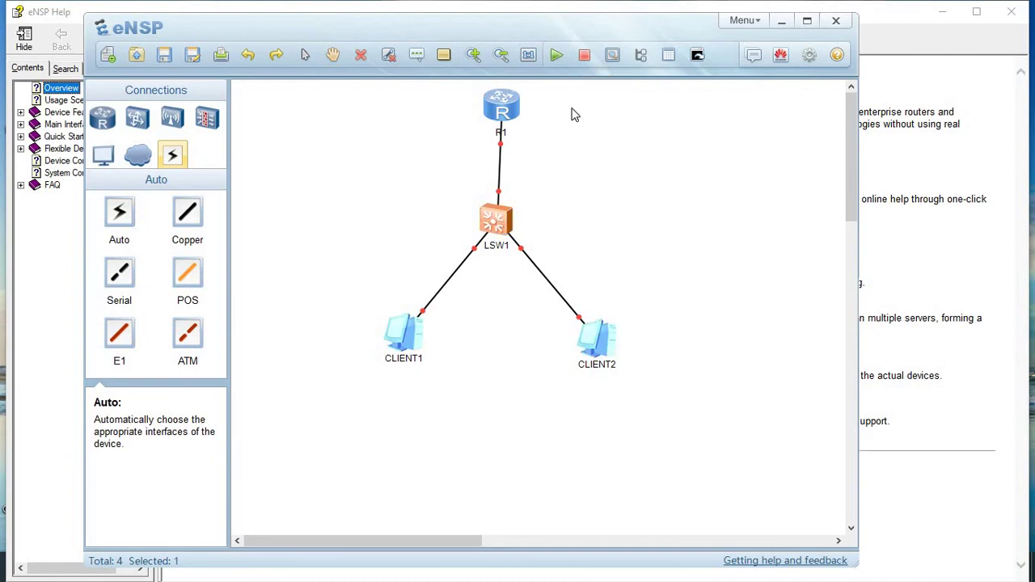
pyautogui.click(557, 55)
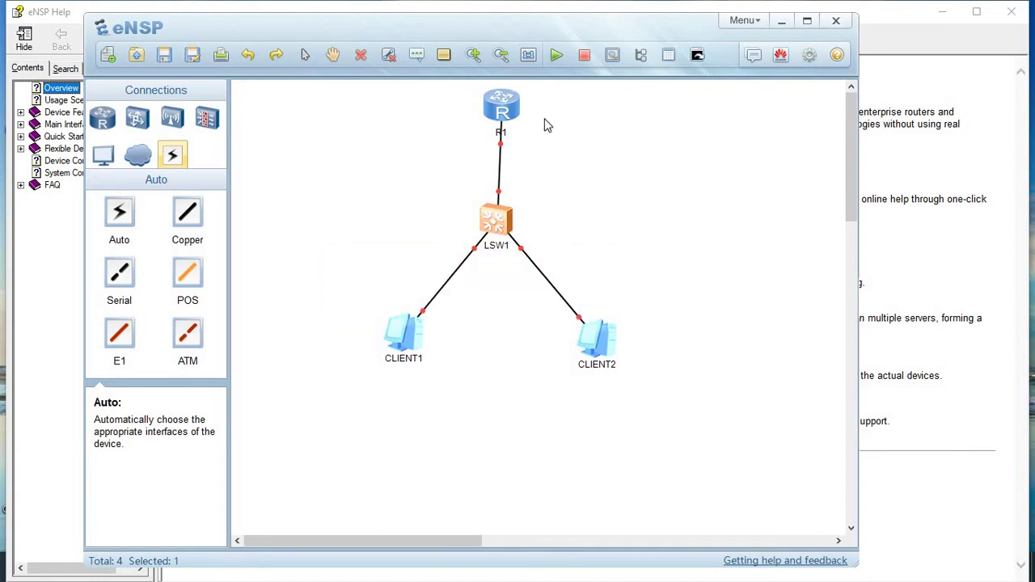
# Add a 'WELLCOME TO HCIA SERIES' text label and position it to the right of R1.
pyautogui.click(415, 56)
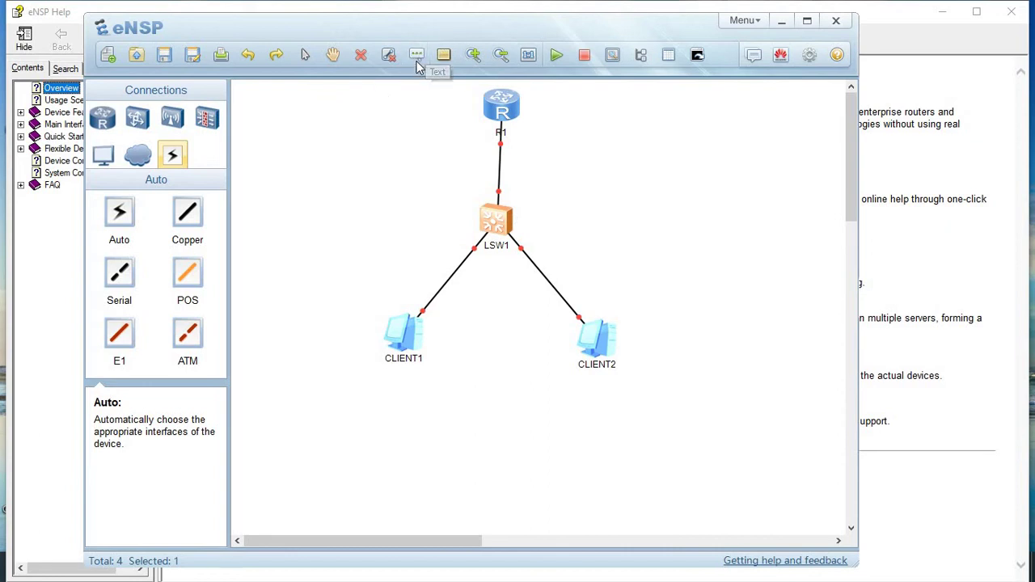
pyautogui.click(292, 164)
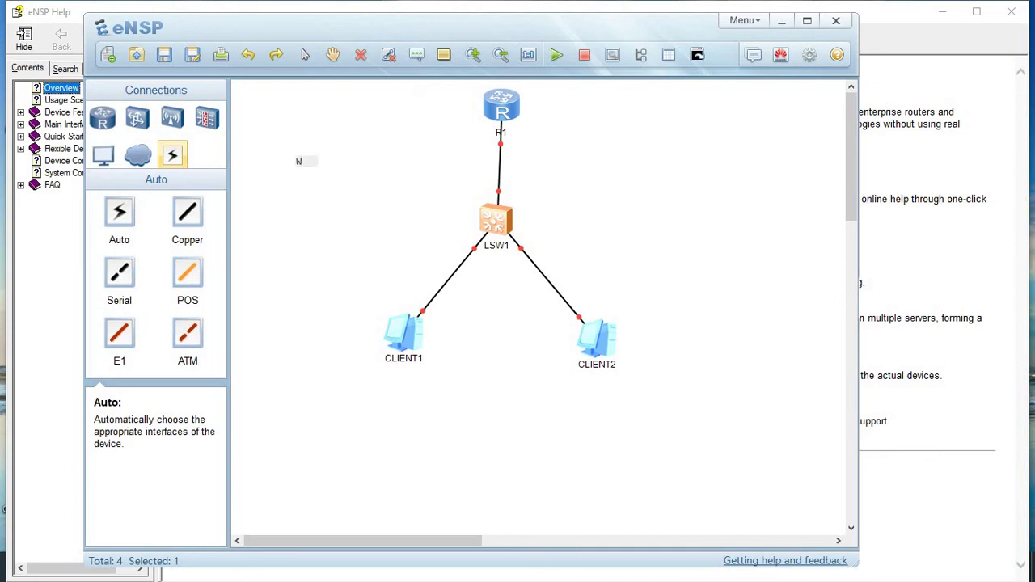
pyautogui.write('WELLCOMRE TO ')
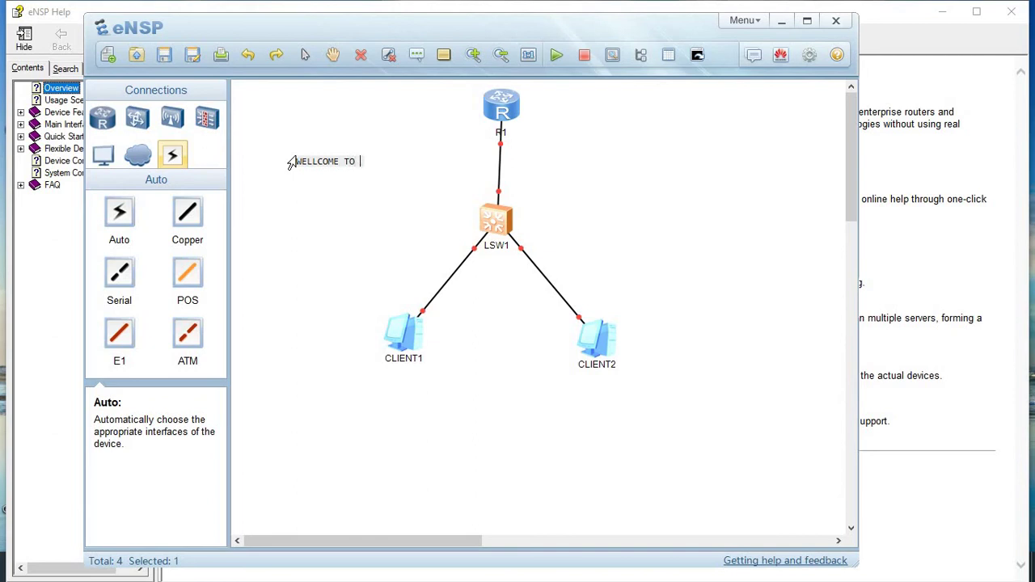
pyautogui.write('HCIA SERIES')
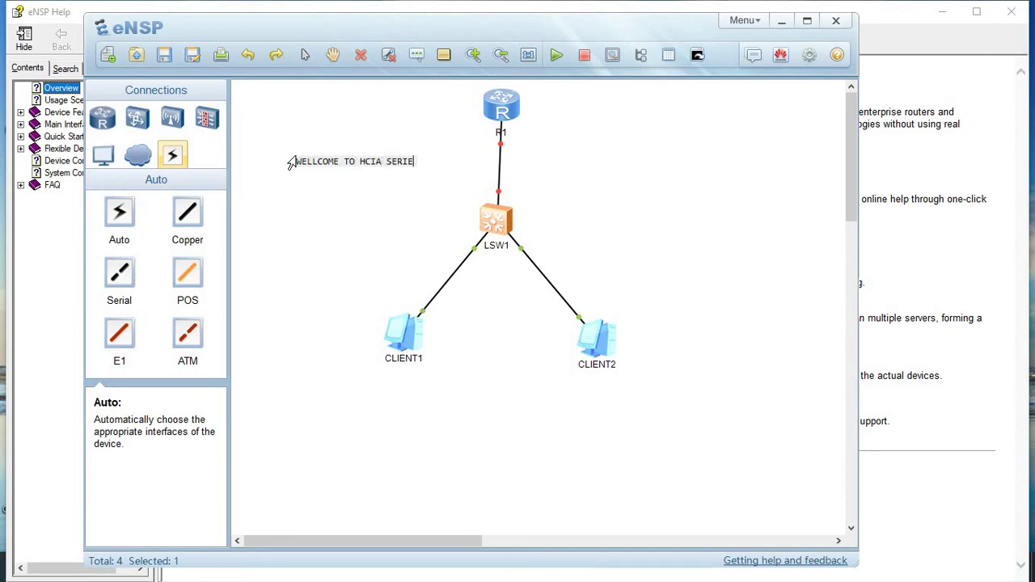
pyautogui.click(294, 241)
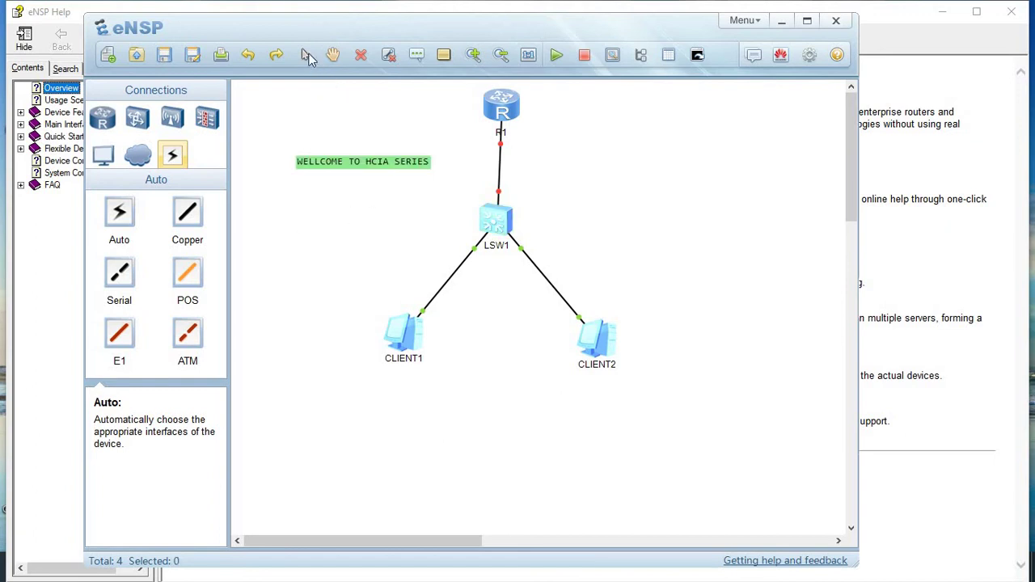
pyautogui.moveTo(676, 130)
pyautogui.mouseDown()
pyautogui.moveTo(690, 99)
pyautogui.moveTo(731, 106)
pyautogui.moveTo(712, 160)
pyautogui.moveTo(690, 136)
pyautogui.mouseUp()
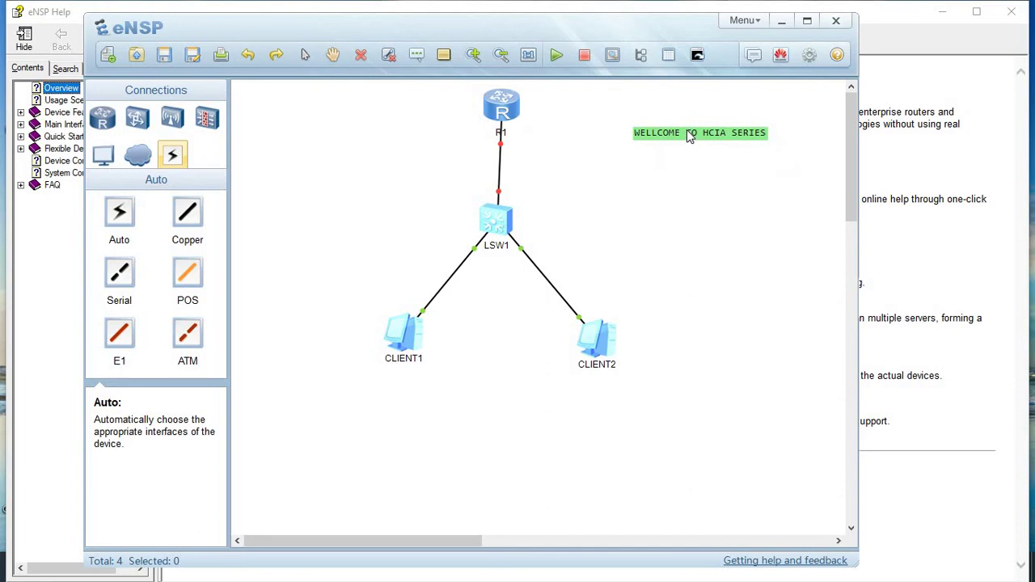
pyautogui.click(406, 346)
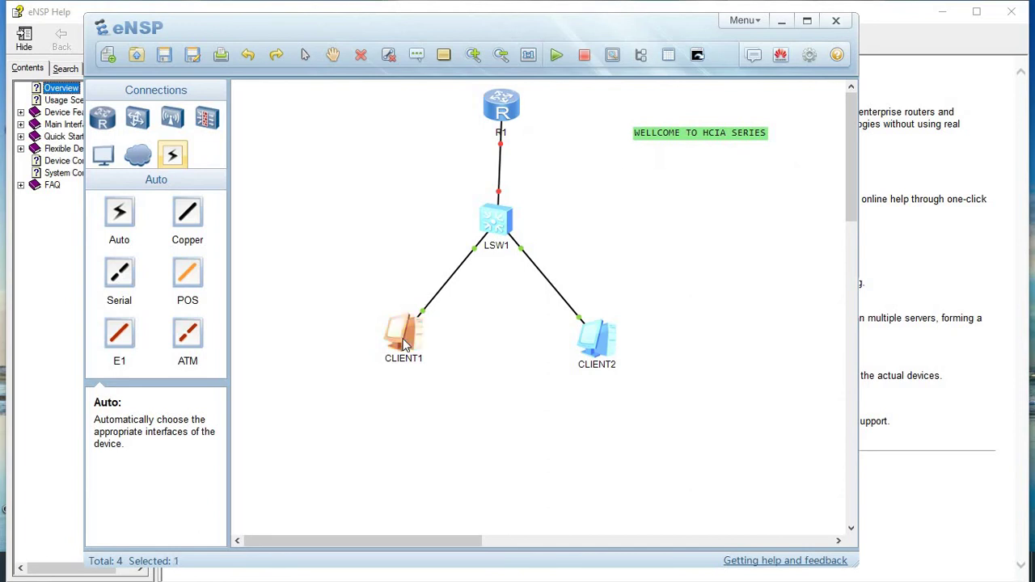
# In CLIENT1's Basic Config, enter IP 192.168.10.3 and mask 255.255.255.0, fixing a typo, and apply.
pyautogui.doubleClick(406, 346)
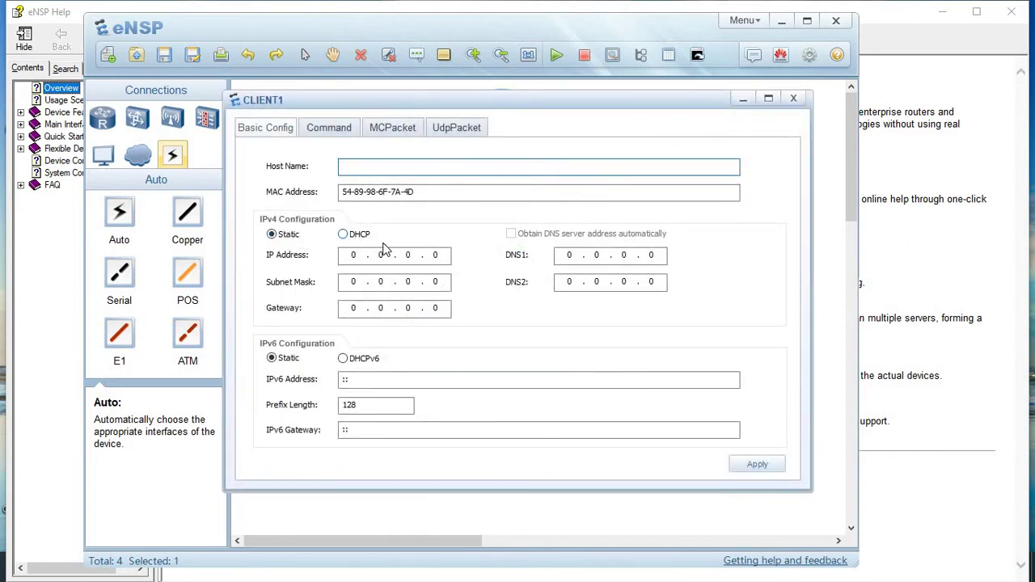
pyautogui.click(353, 256)
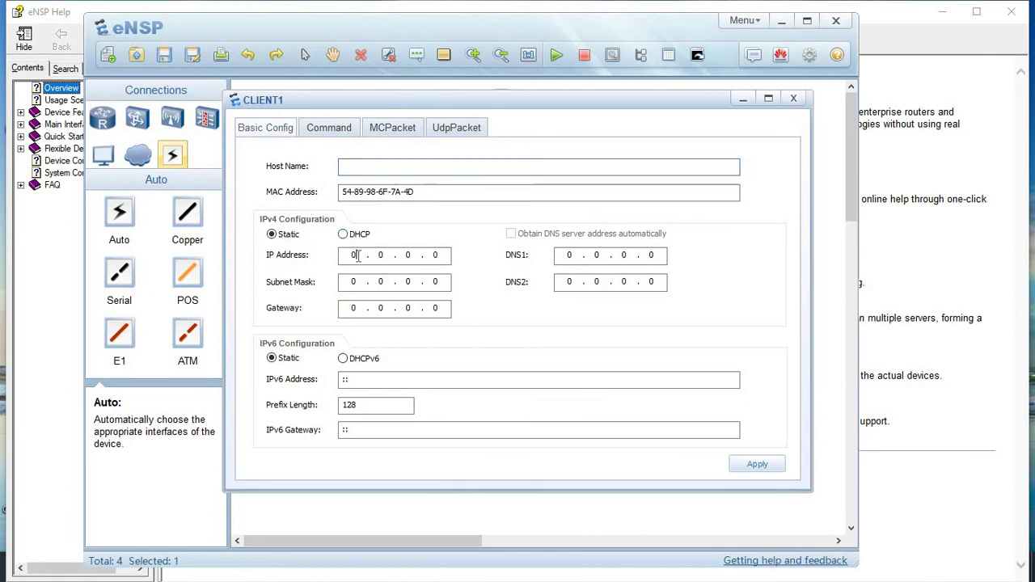
pyautogui.write('192.168.')
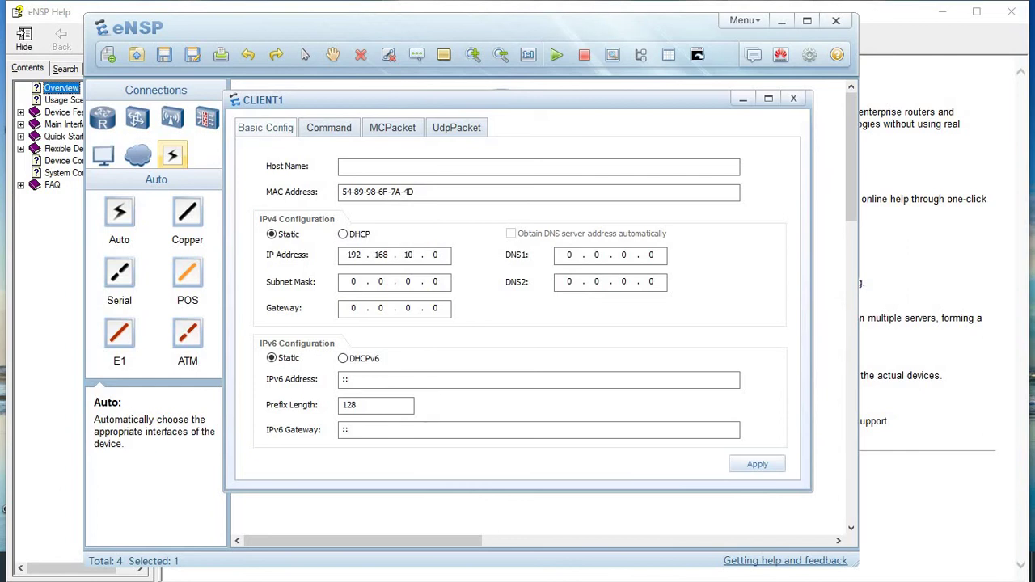
pyautogui.write('10.3')
pyautogui.click(359, 281)
pyautogui.write('255244')
pyautogui.write('55')
pyautogui.write('2')
pyautogui.write('44')
pyautogui.click(412, 281)
pyautogui.press('BackSpace')
pyautogui.press('BackSpace')
pyautogui.write('55')
pyautogui.click(740, 463)
pyautogui.click(755, 468)
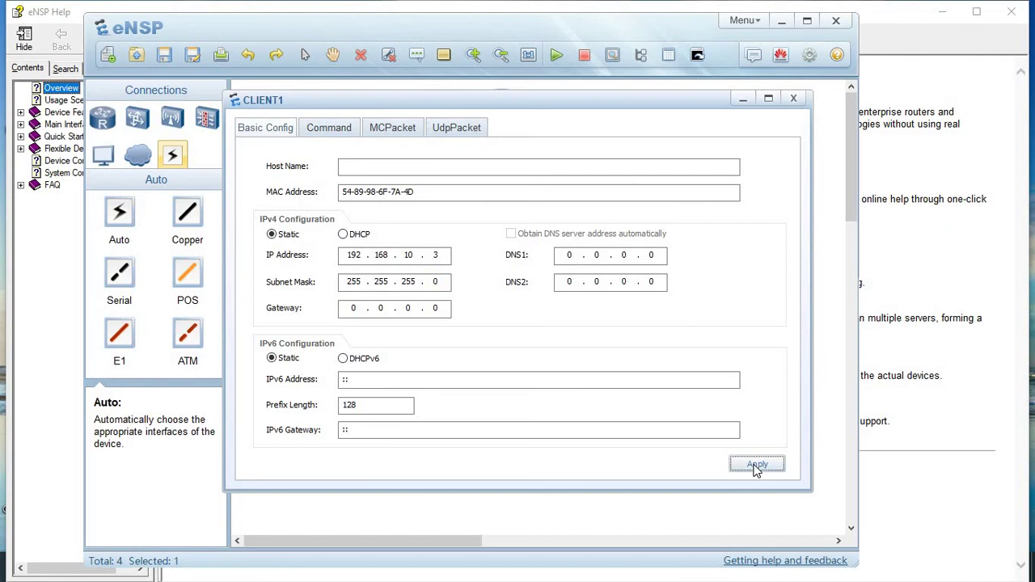
pyautogui.click(794, 98)
pyautogui.doubleClick(611, 346)
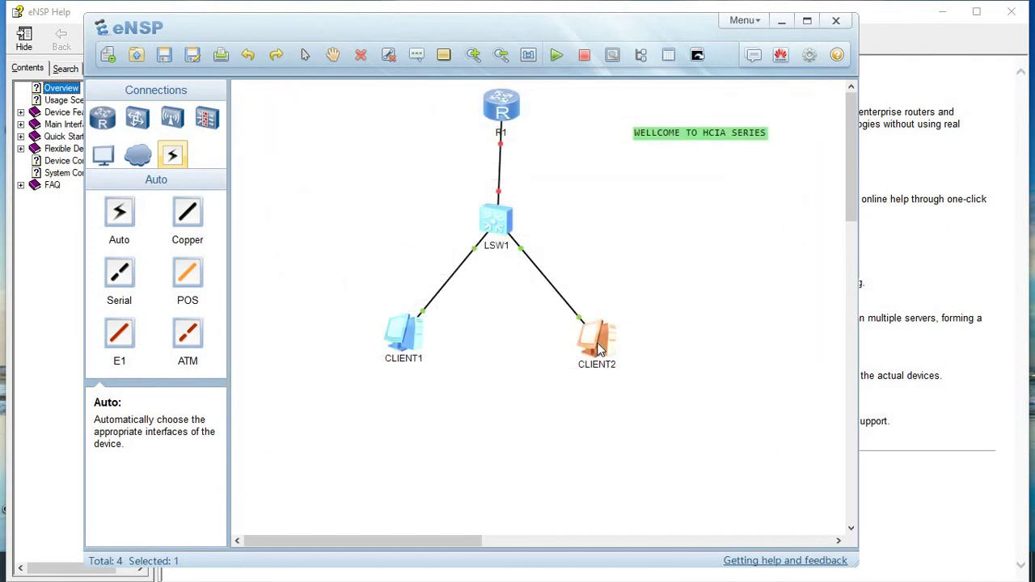
pyautogui.click(356, 255)
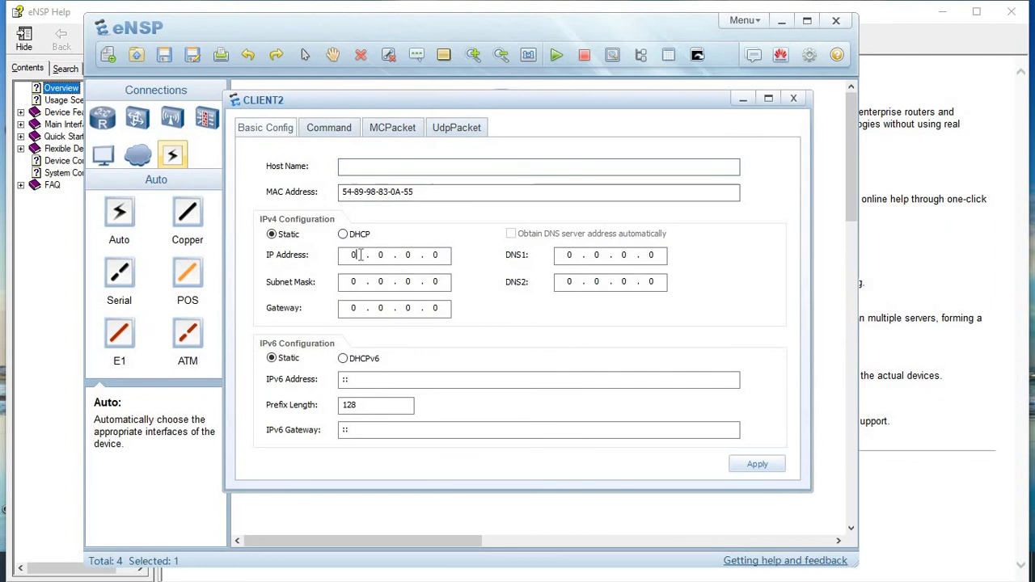
pyautogui.write('192.168.')
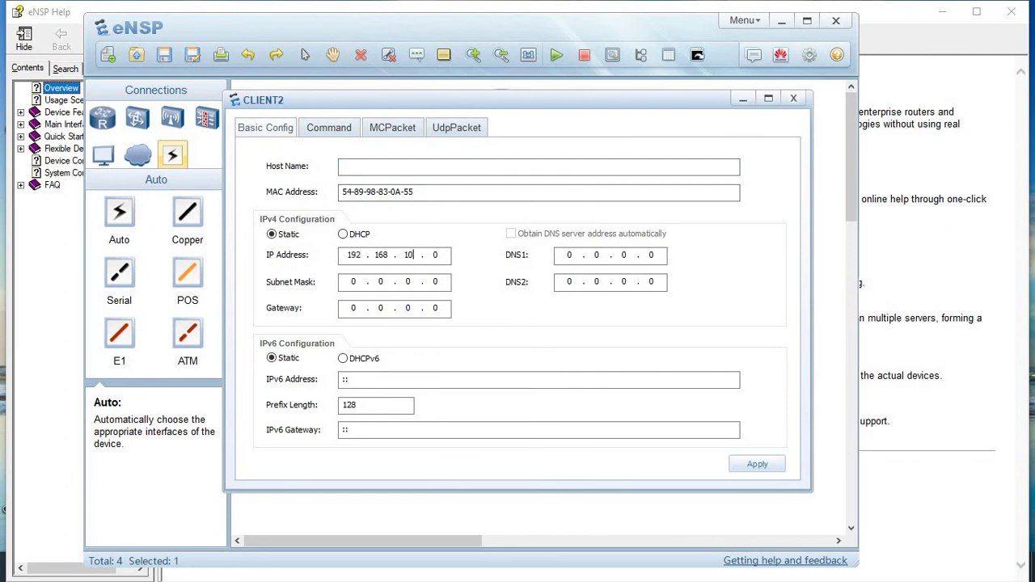
pyautogui.write('10')
pyautogui.press('.')
pyautogui.write('255 . 255 . 255')
pyautogui.click(758, 465)
pyautogui.click(794, 99)
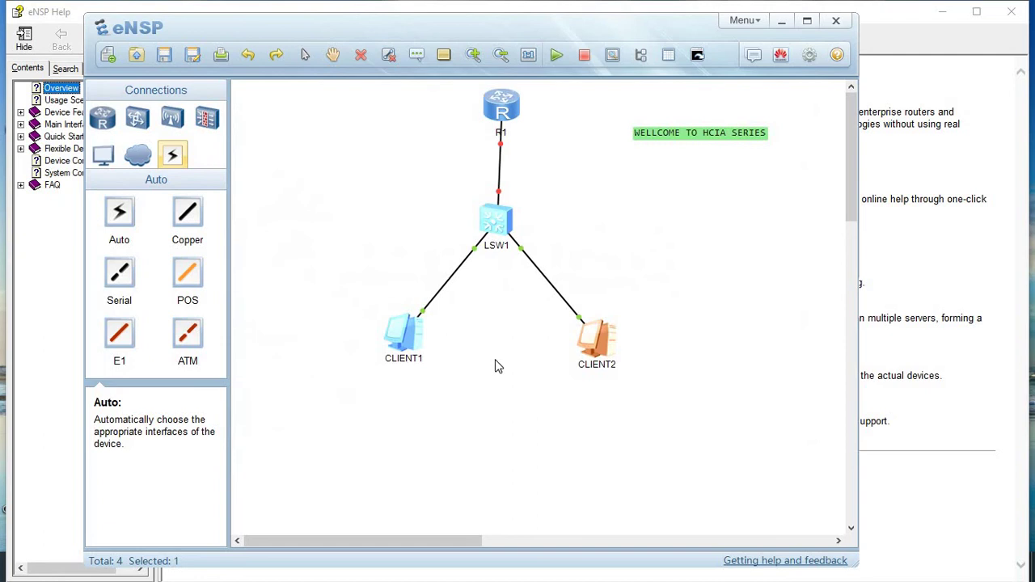
pyautogui.click(408, 338)
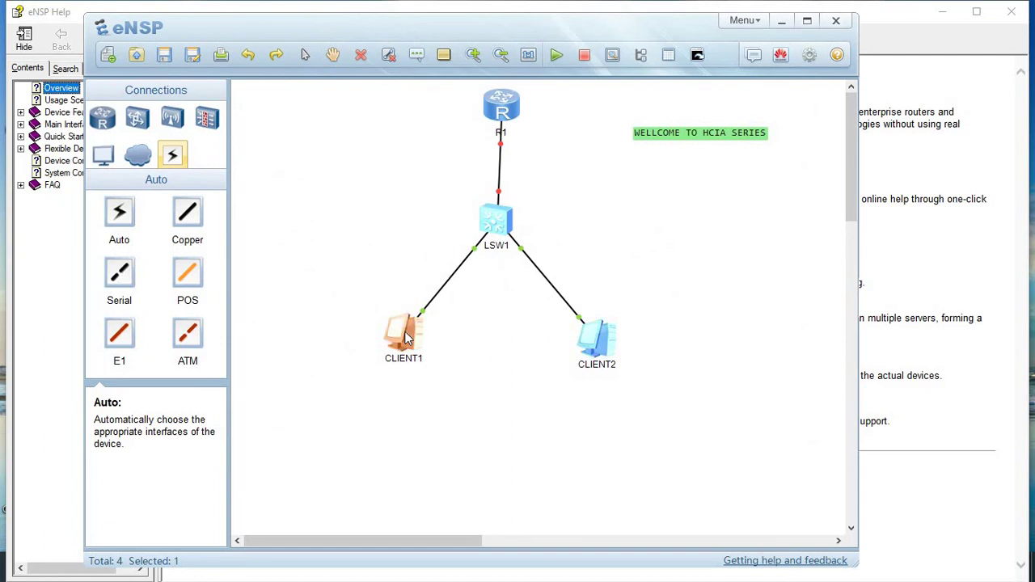
# Run PING 192.168.10.4 from CLIENT1's command line, getting five replies, then close the window.
pyautogui.doubleClick(407, 339)
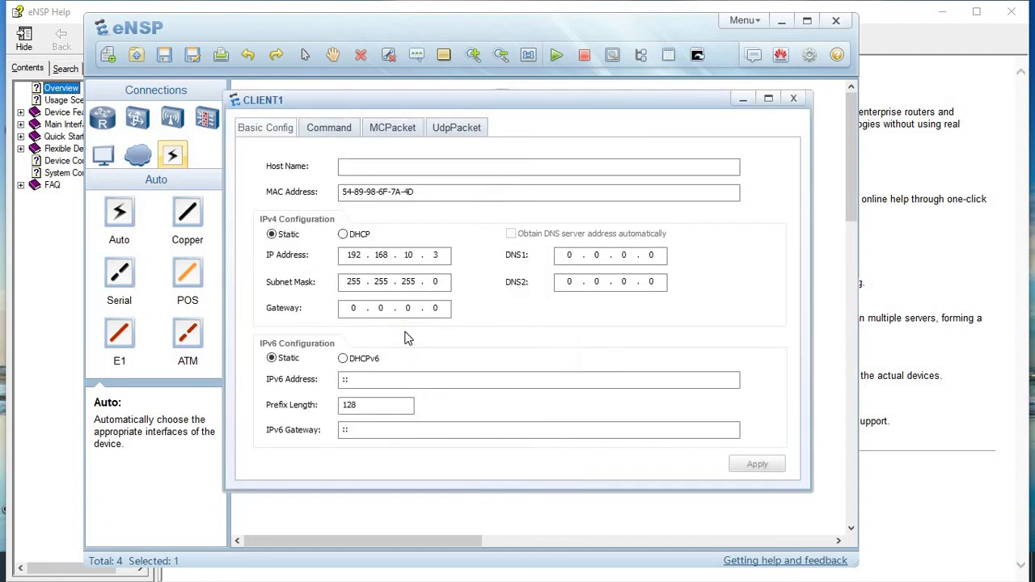
pyautogui.click(327, 127)
pyautogui.write('PING')
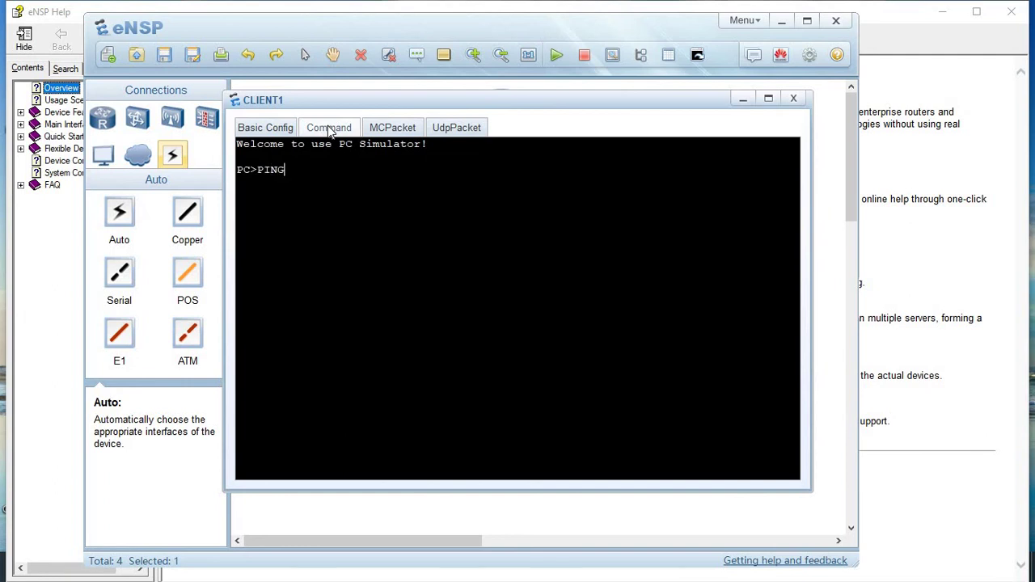
pyautogui.write(' 192.168.10.4')
pyautogui.press('Return')
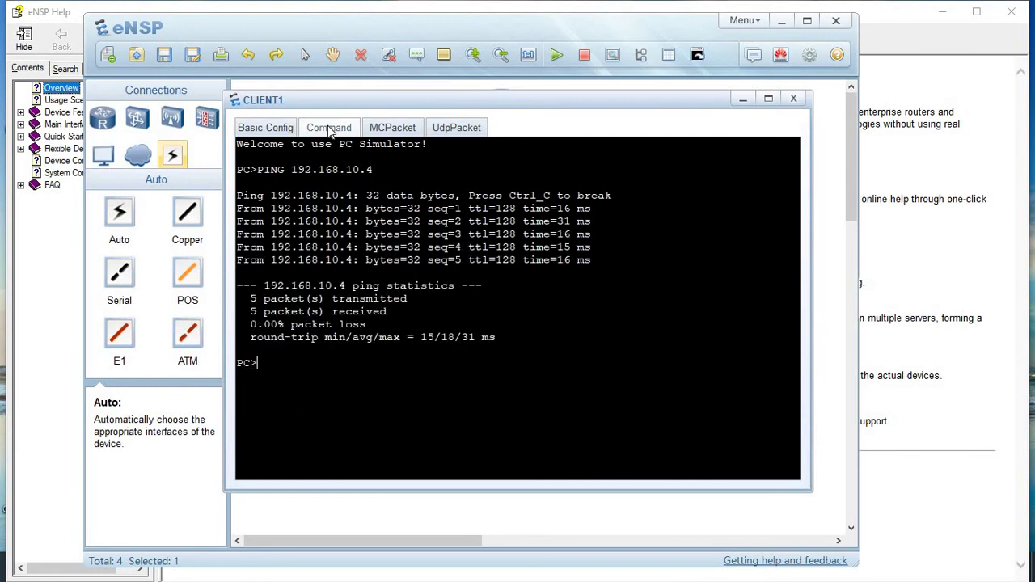
pyautogui.click(793, 98)
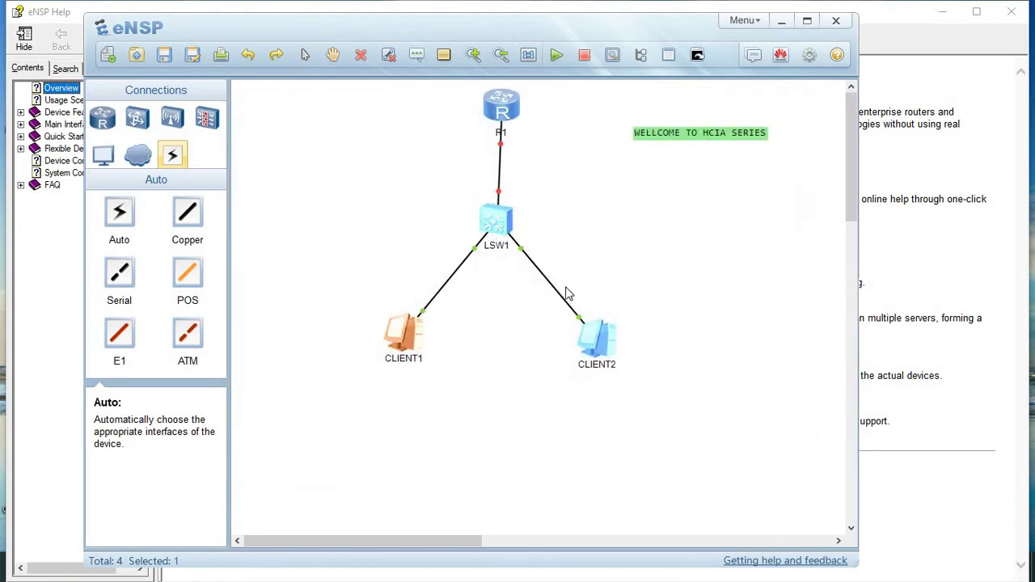
# From CLIENT2's command line, ping 192.168.10.2, which fails with 100% loss.
pyautogui.doubleClick(595, 332)
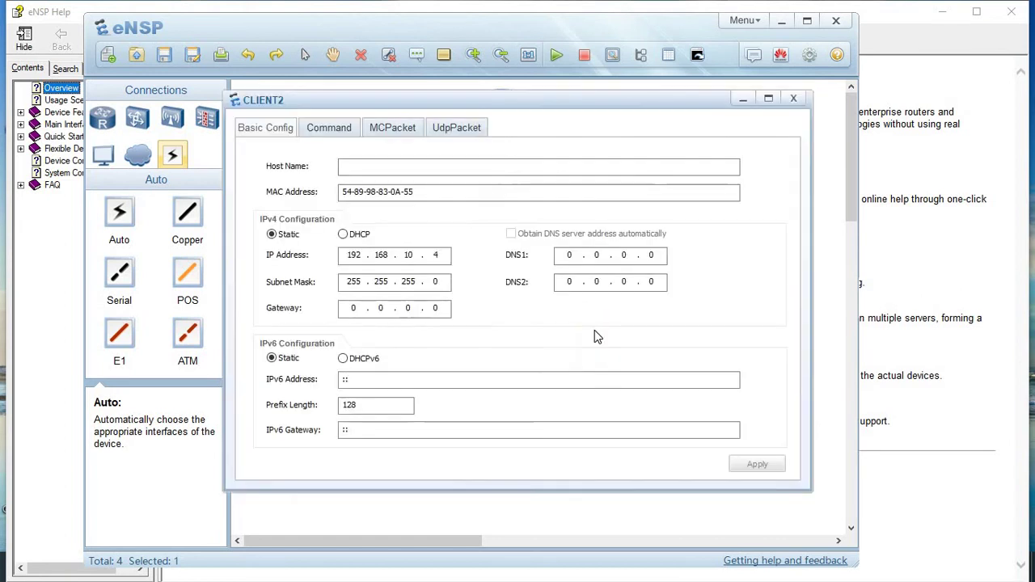
pyautogui.click(324, 128)
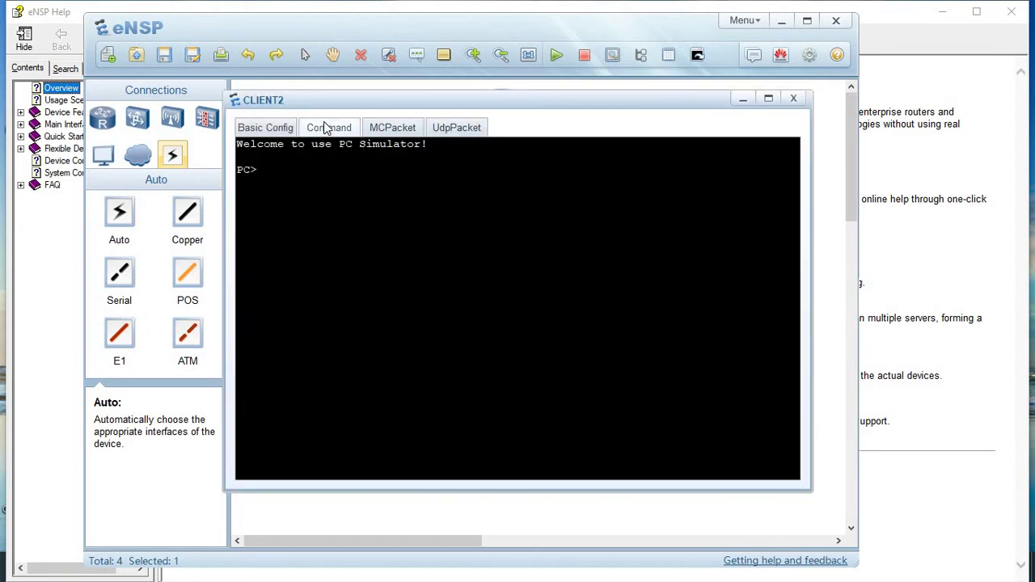
pyautogui.write('PING 192.168.10.2')
pyautogui.press('Return')
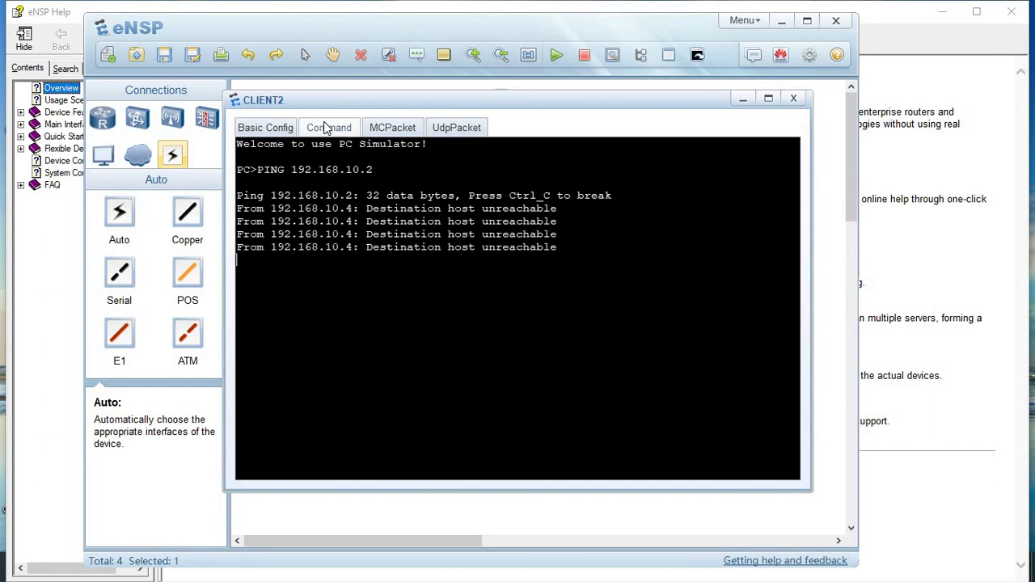
# Re-run the ping against 192.168.10.3, which replies 5/5 with 0% loss.
pyautogui.press('Up')
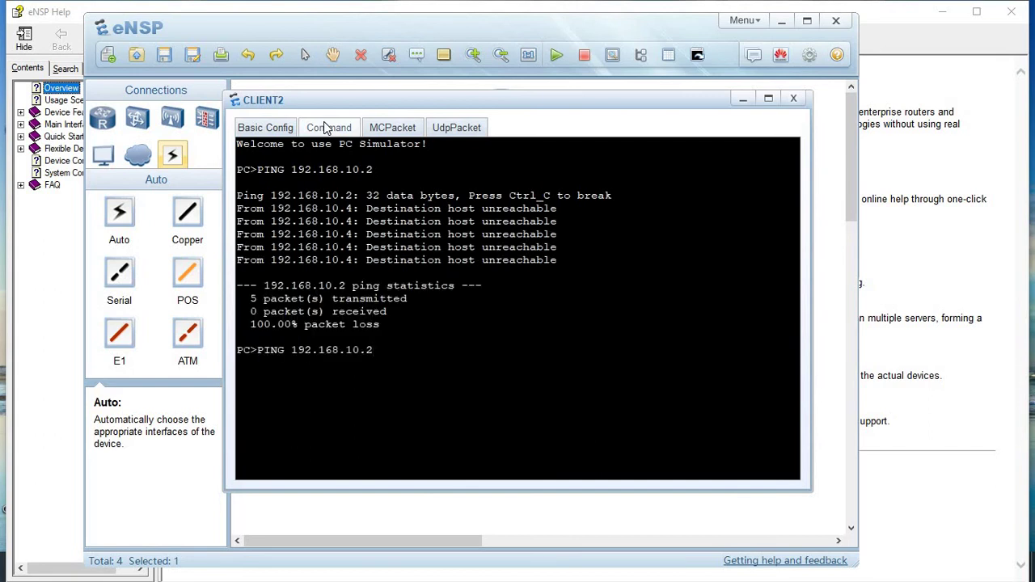
pyautogui.press('BackSpace')
pyautogui.write('3')
pyautogui.press('Return')
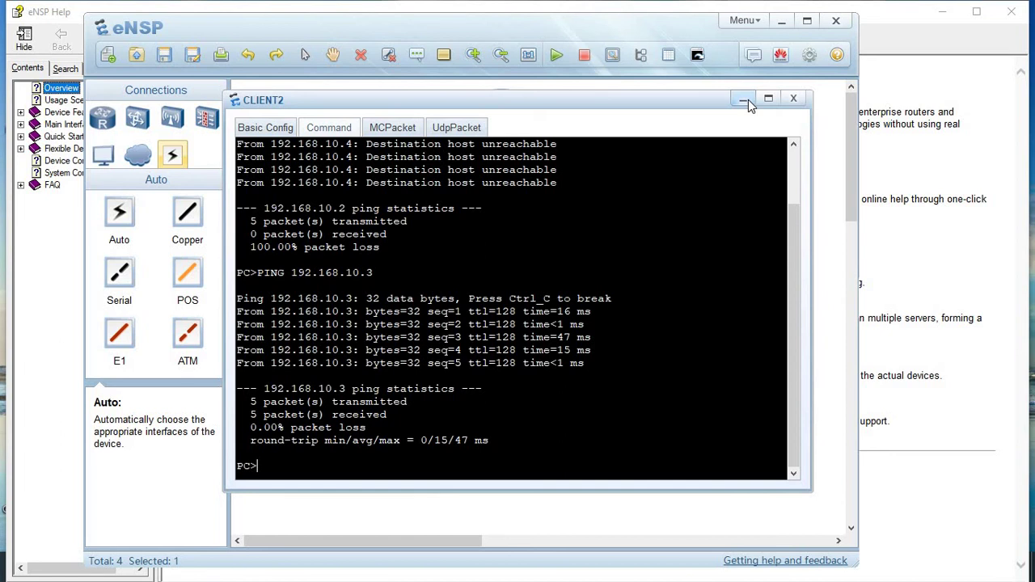
# Close CLIENT2's window and start a Wireshark capture on CLIENT1's Ethernet 0/0/1, leaving it running in the background.
pyautogui.click(794, 100)
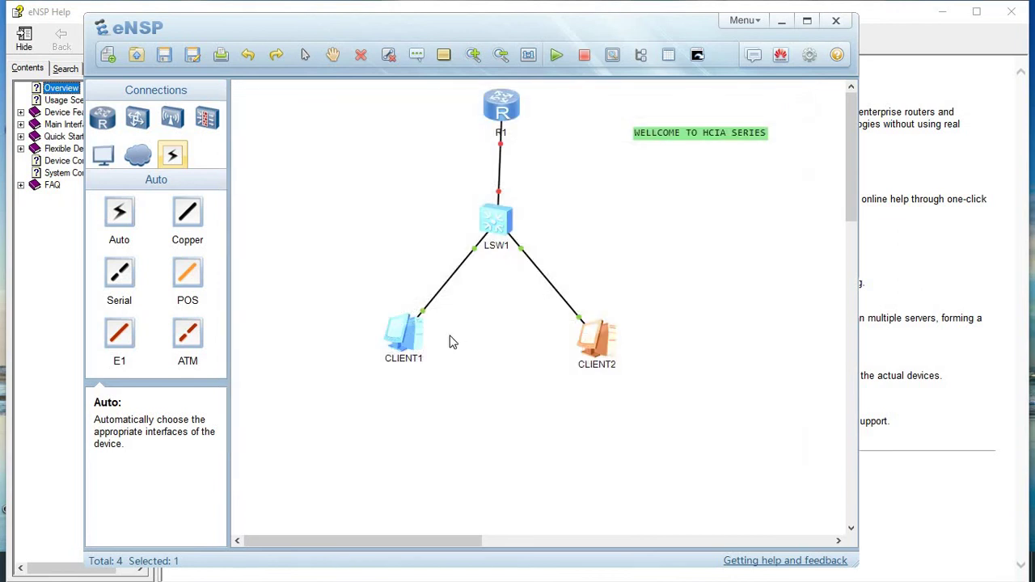
pyautogui.rightClick(396, 329)
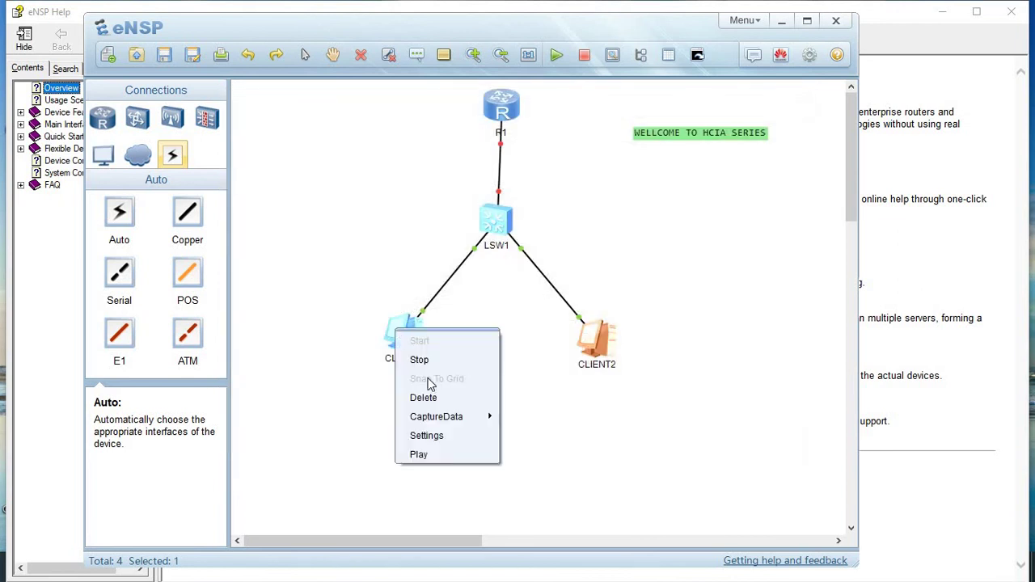
pyautogui.moveTo(448, 418)
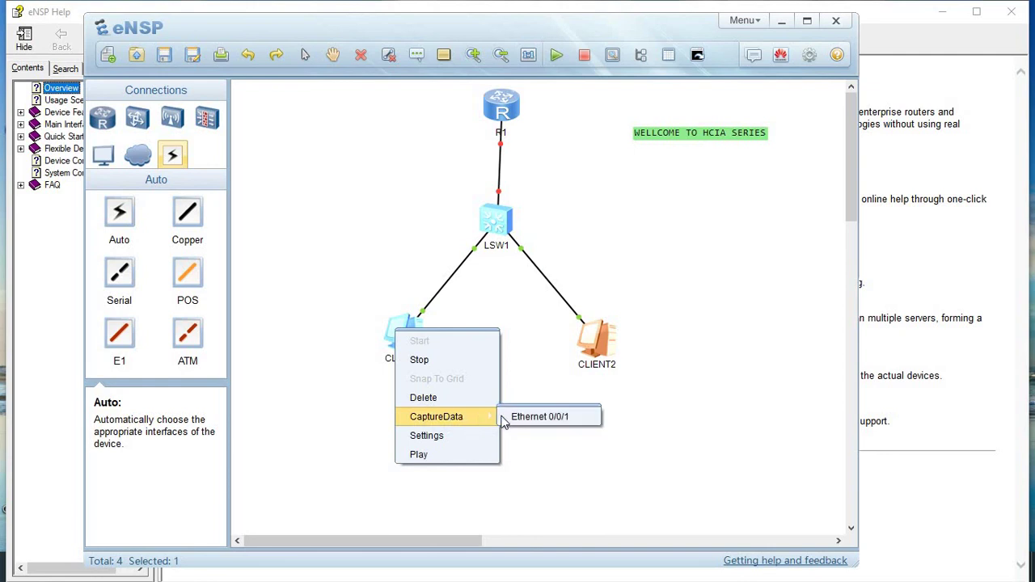
pyautogui.click(530, 417)
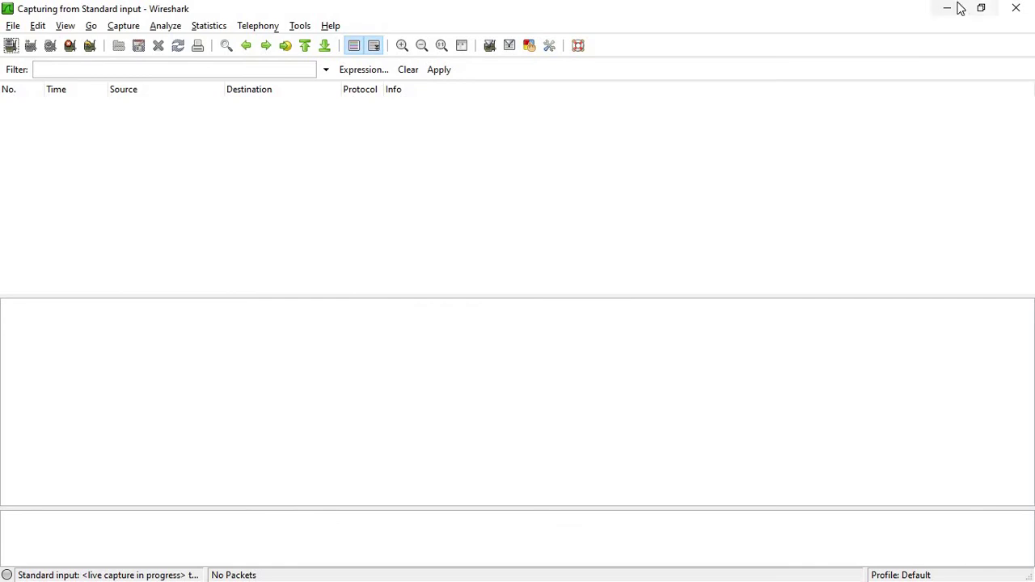
pyautogui.click(948, 8)
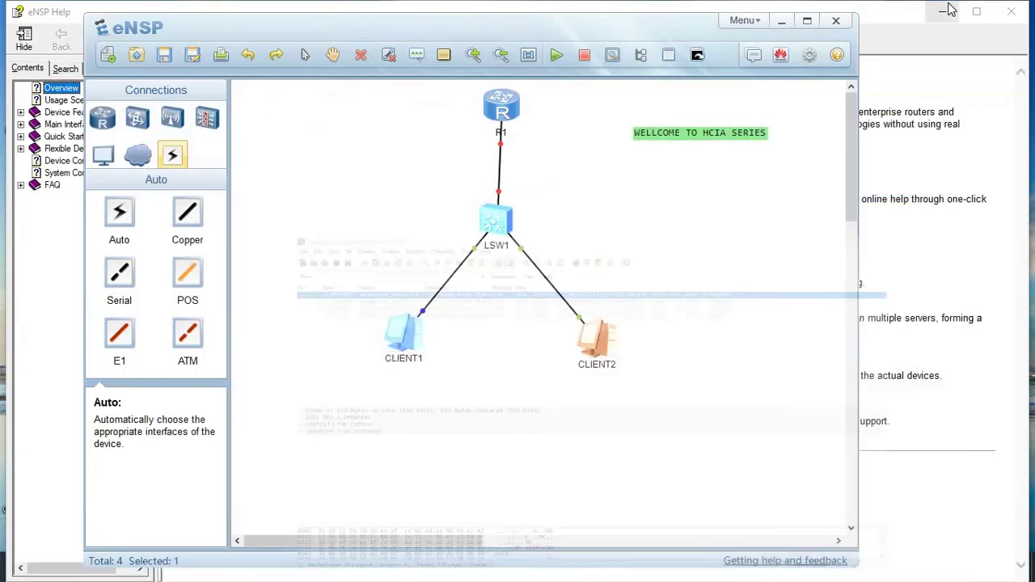
# Rerun PING 192.168.10.3 from CLIENT2, getting 5/5 replies at 0% loss.
pyautogui.doubleClick(591, 355)
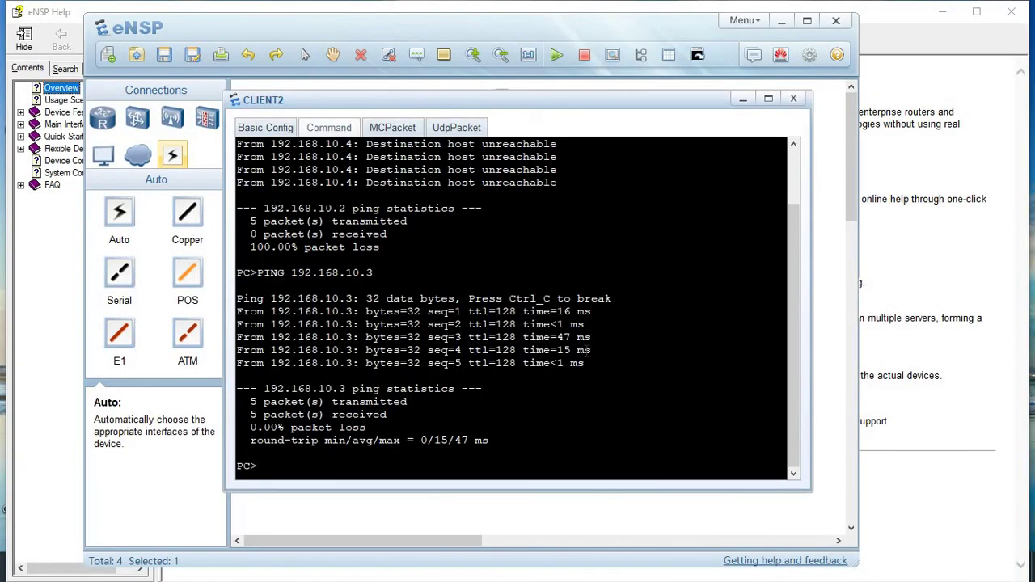
pyautogui.press('Up')
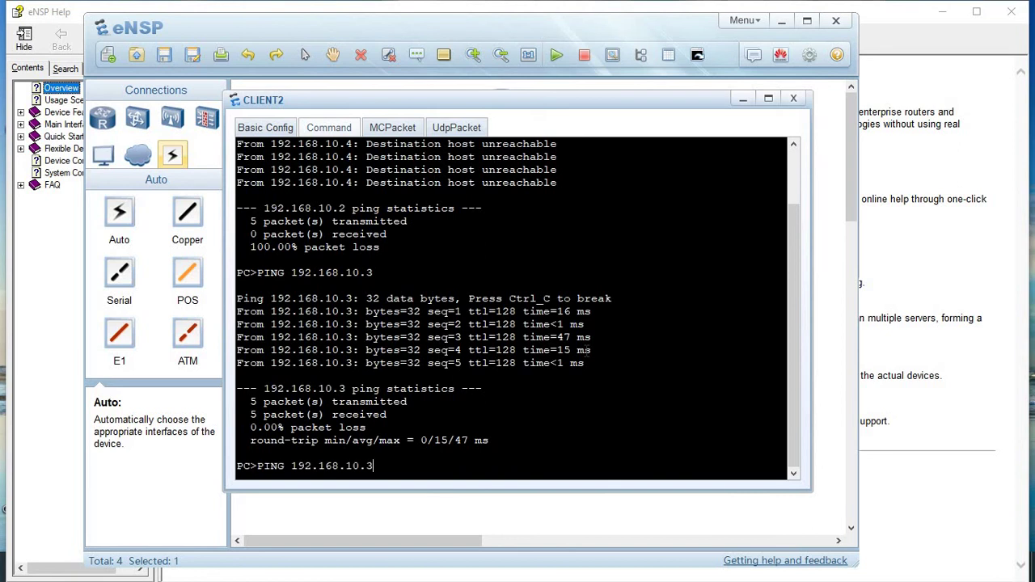
pyautogui.press('Return')
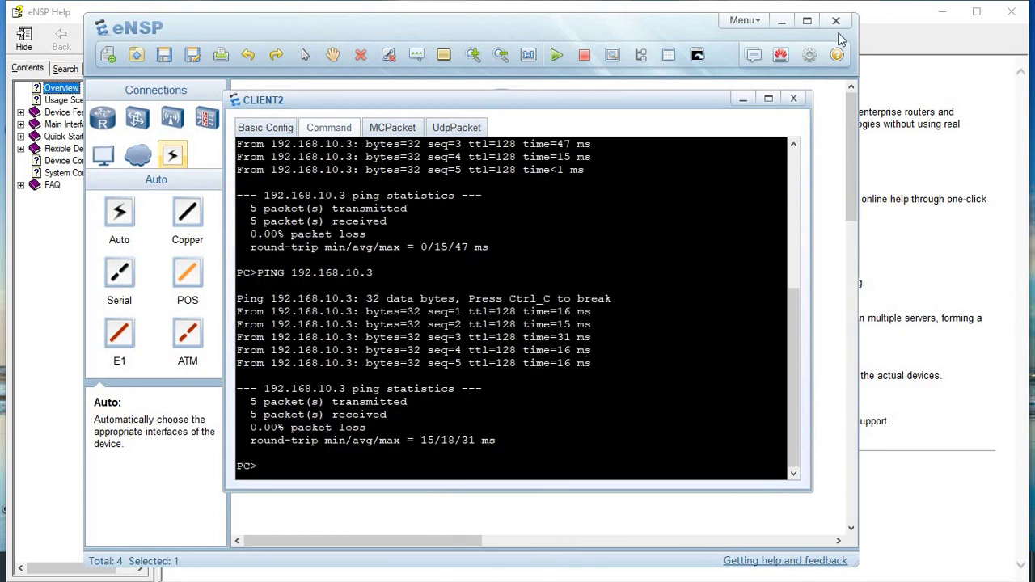
pyautogui.click(930, 16)
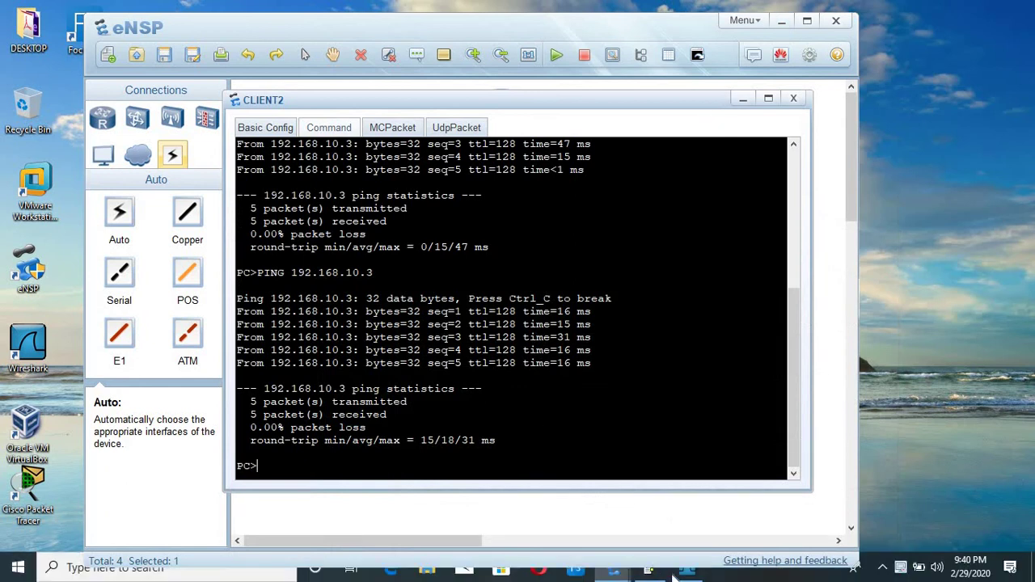
# Inspect ICMP echo request packet 13 and echo reply packet 16 between 192.168.10.4 and 192.168.10.3.
pyautogui.click(683, 579)
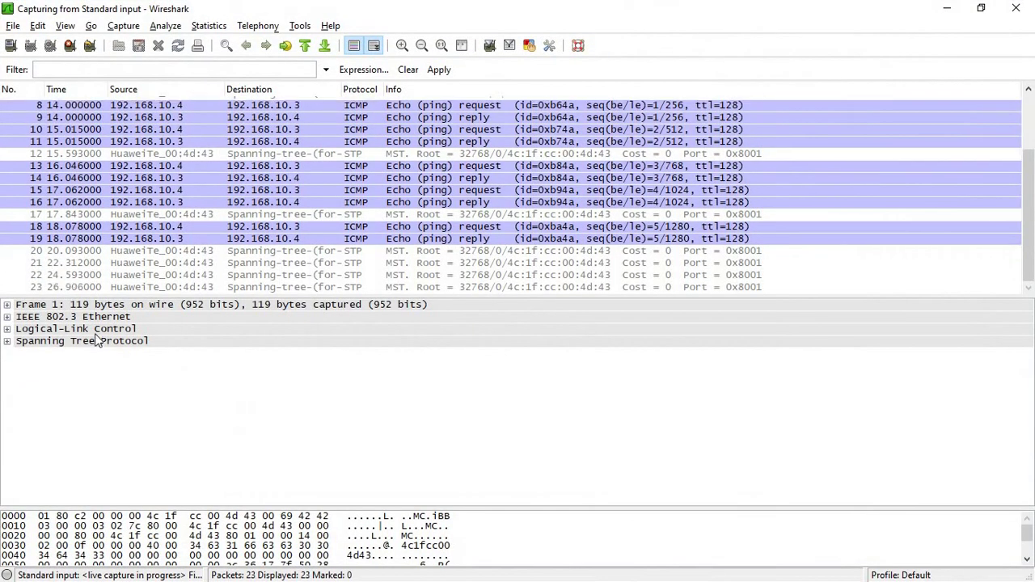
pyautogui.click(141, 155)
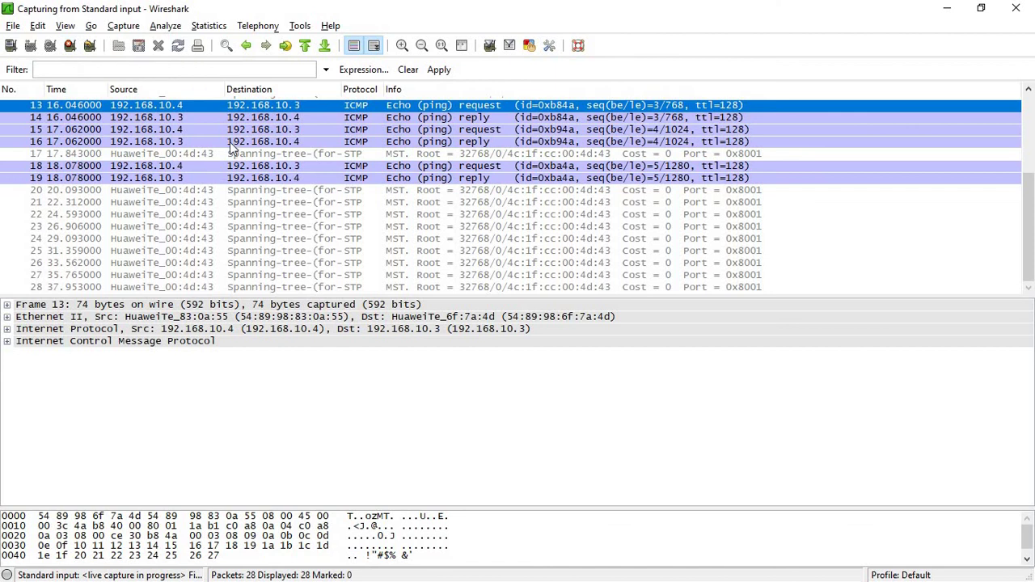
pyautogui.click(230, 143)
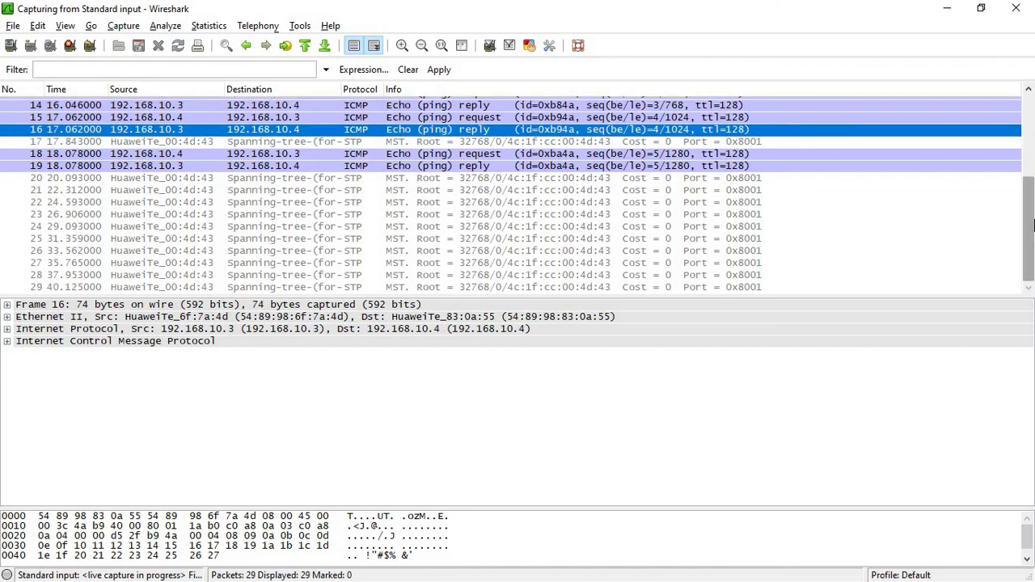
pyautogui.moveTo(1032, 226); pyautogui.dragTo(1010, 172)
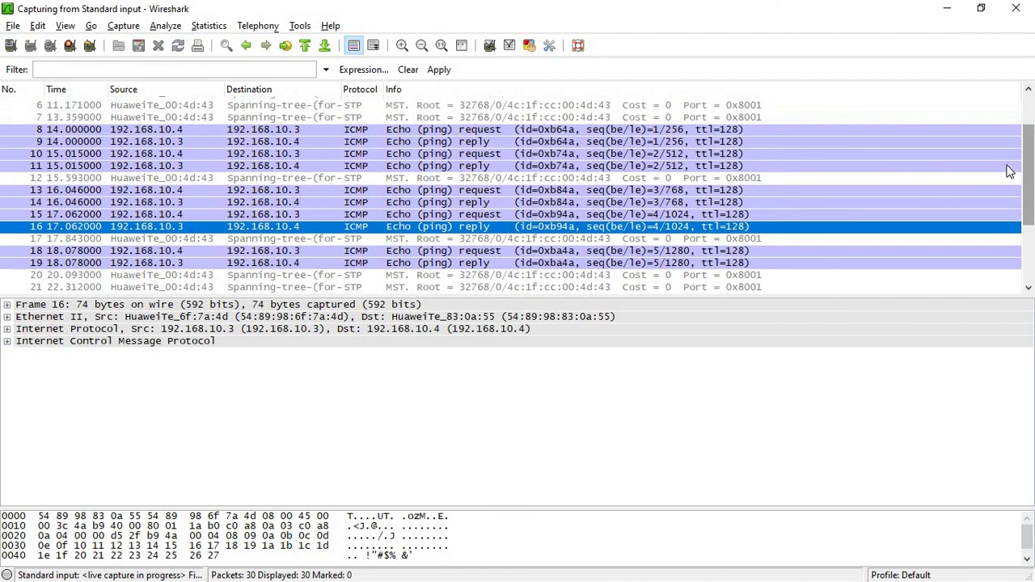
pyautogui.scroll(1, 1007, 170)
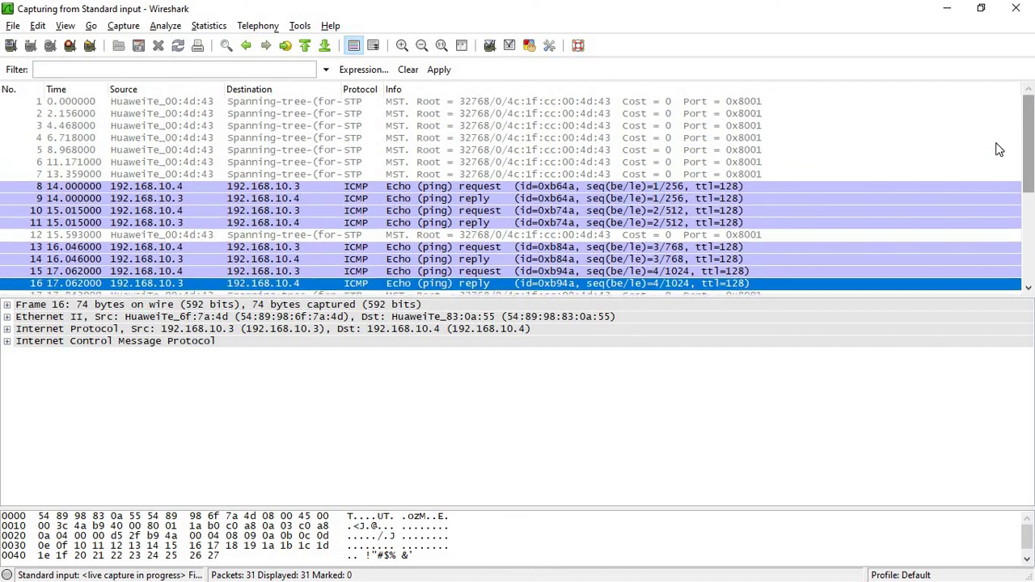
pyautogui.scroll(-2, 998, 166)
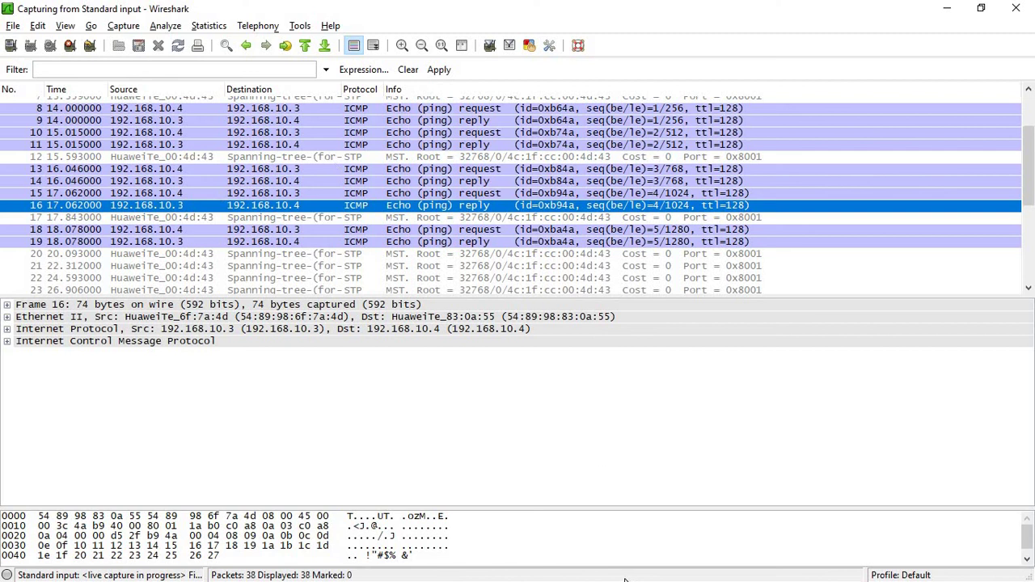
pyautogui.click(947, 9)
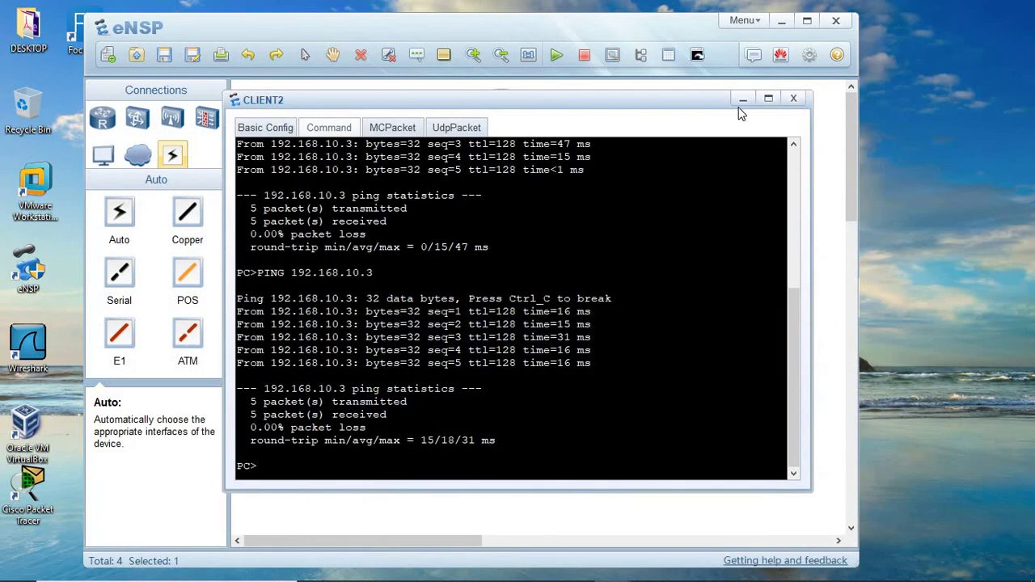
# Minimize CLIENT2's console to reveal the topology and bring up the screen recorder's finish options.
pyautogui.click(742, 100)
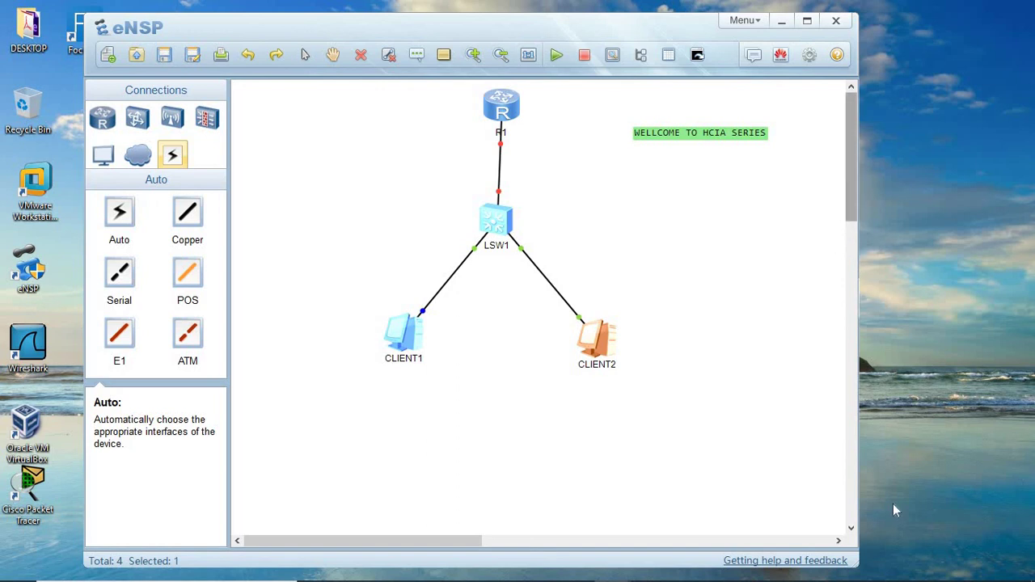
pyautogui.moveTo(900, 579)
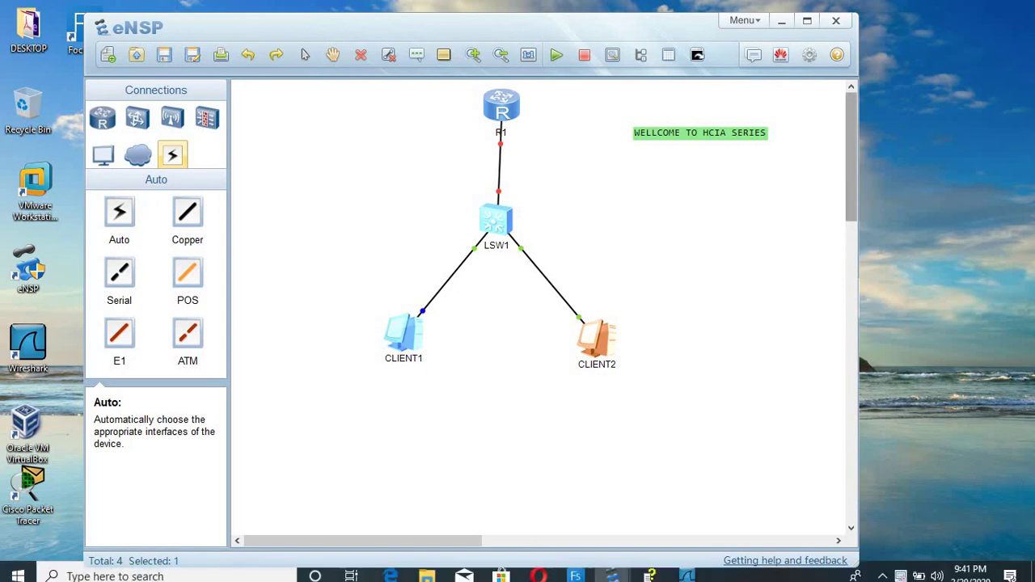
pyautogui.click(900, 572)
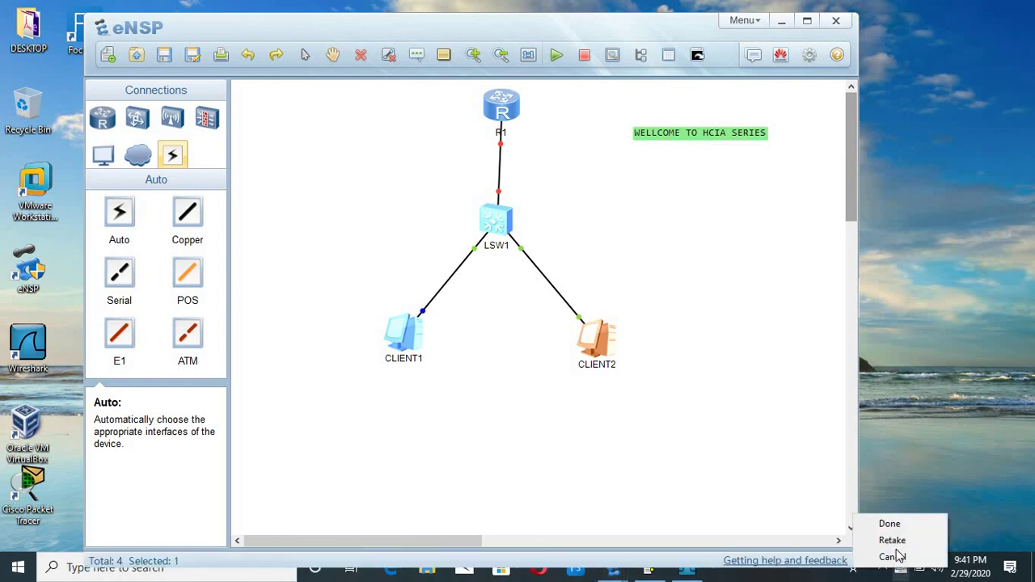